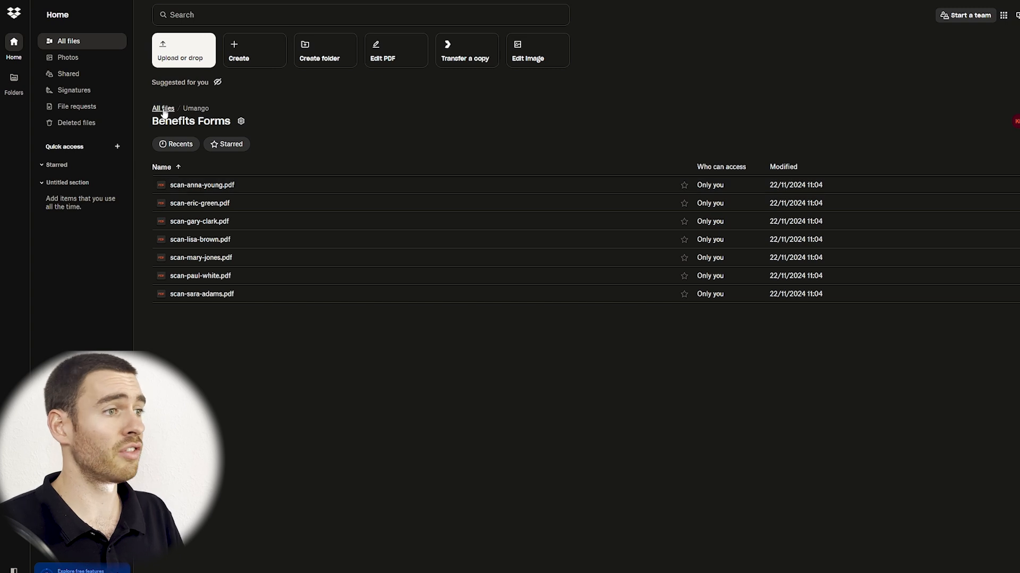
Go up via the DocuShare breadcrumb to admin's Personal Collection, which shows no documents.
{"action": "left_click", "coordinate": [162, 108]}
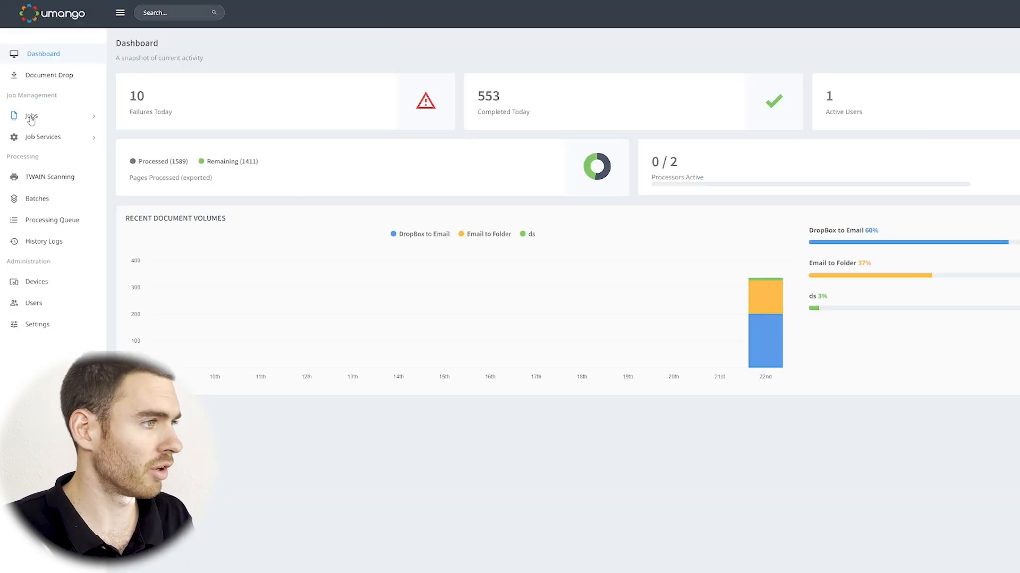
Open the DropBox to Email job's Sources tab and list the import connectors available to add.
{"action": "left_click", "coordinate": [35, 117]}
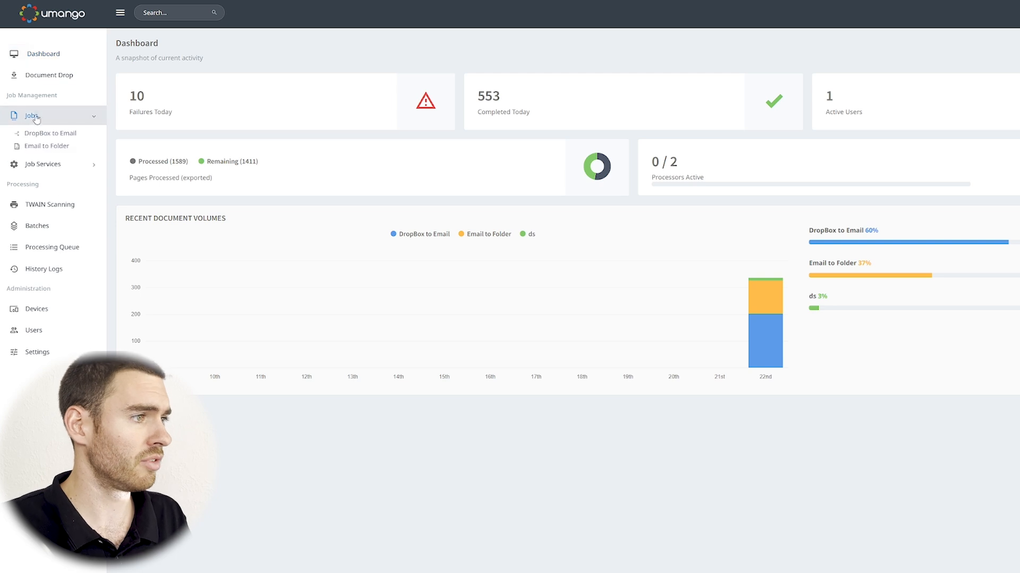
{"action": "left_click", "coordinate": [50, 133]}
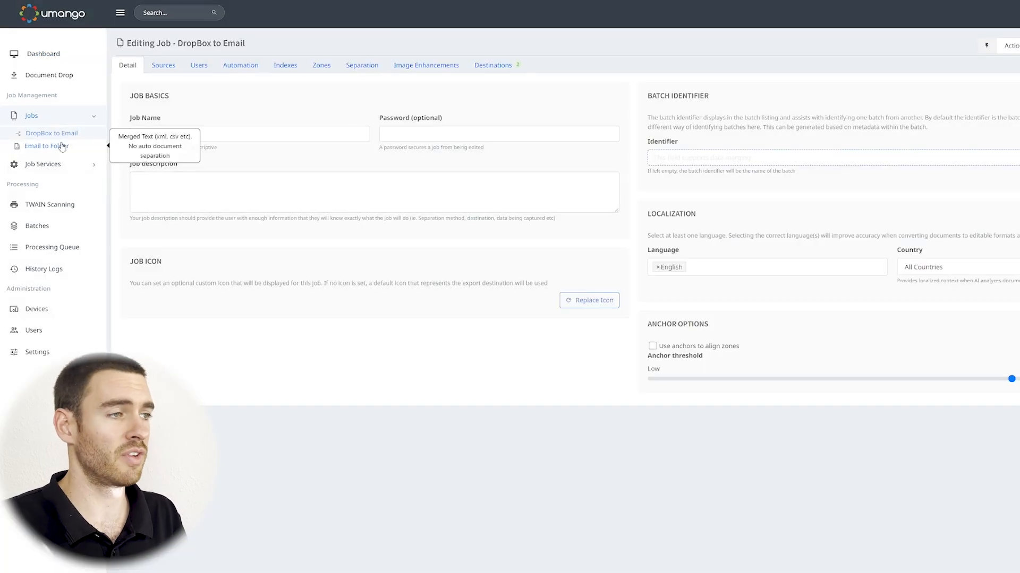
{"action": "left_click", "coordinate": [162, 71]}
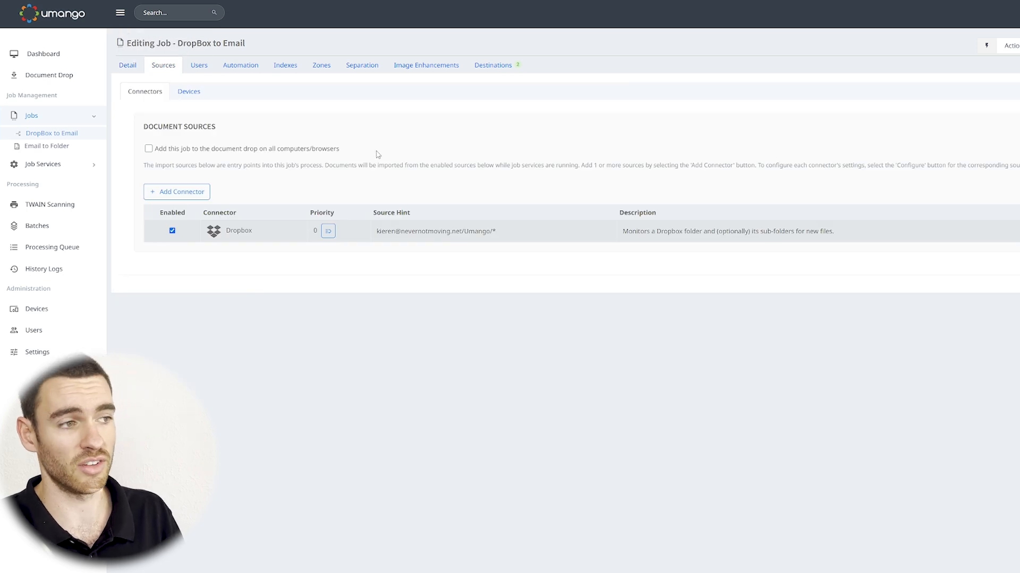
{"action": "left_click", "coordinate": [198, 196]}
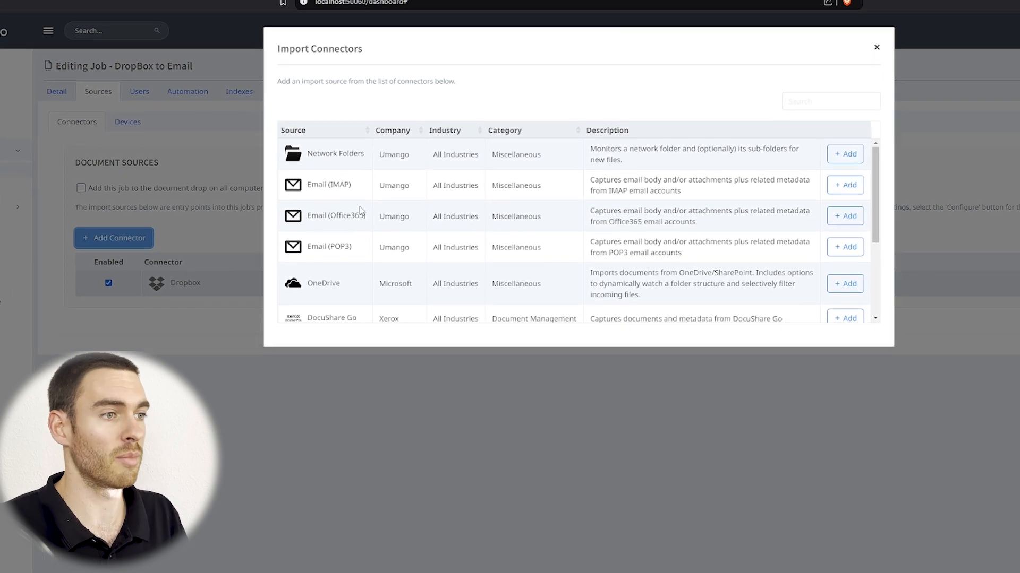
Close the Import Connectors list without adding any, and open the Dropbox source's configuration.
{"action": "scroll", "coordinate": [404, 207], "scroll_direction": "down", "scroll_amount": 3}
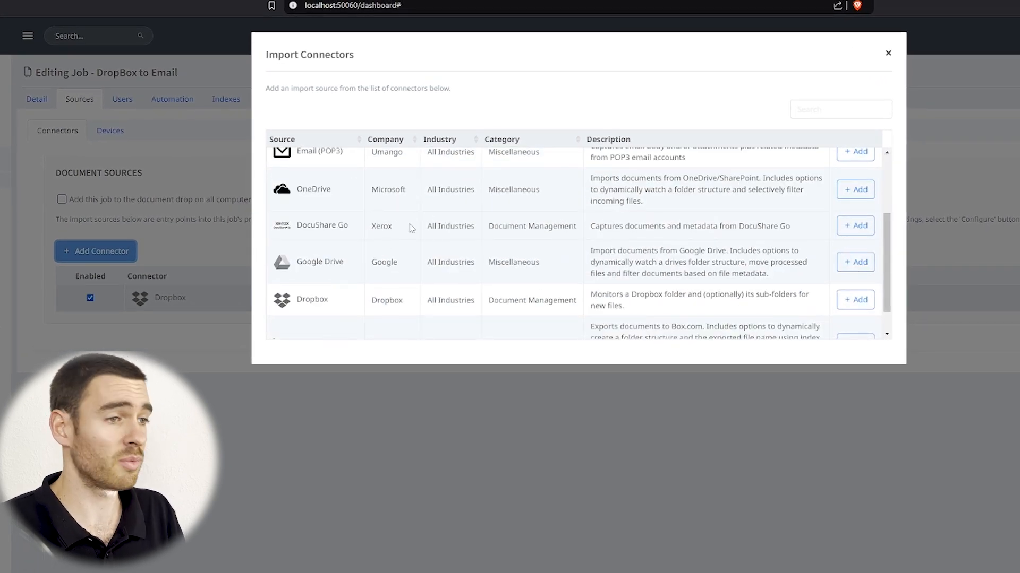
{"action": "scroll", "coordinate": [411, 229], "scroll_direction": "down", "scroll_amount": 1}
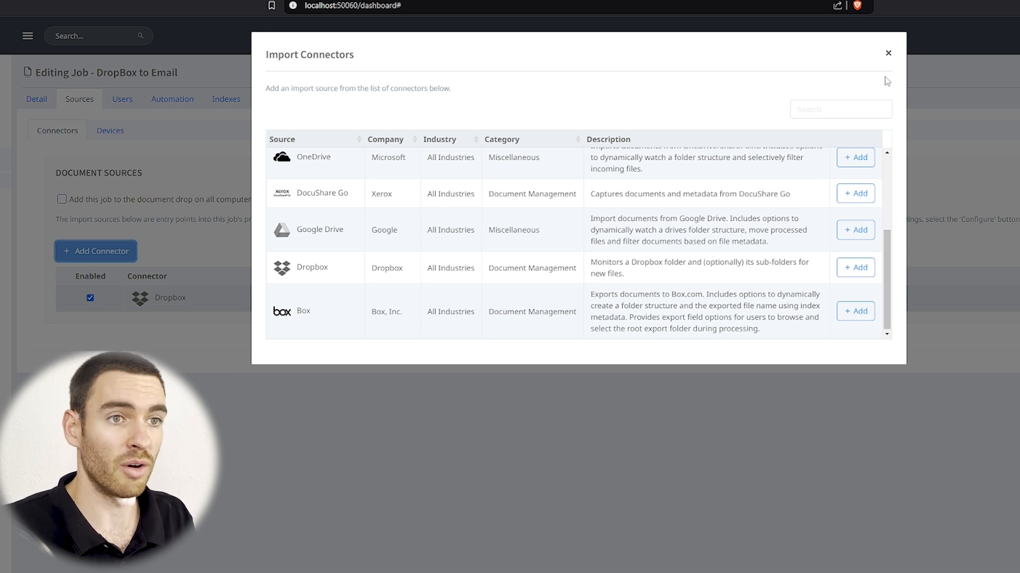
{"action": "left_click", "coordinate": [888, 53]}
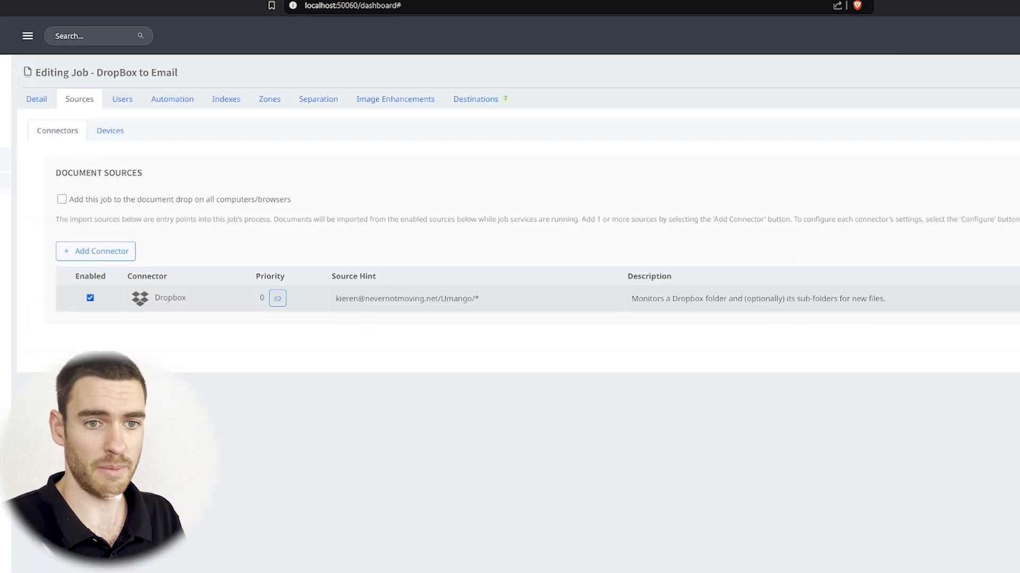
{"action": "left_click", "coordinate": [1017, 299]}
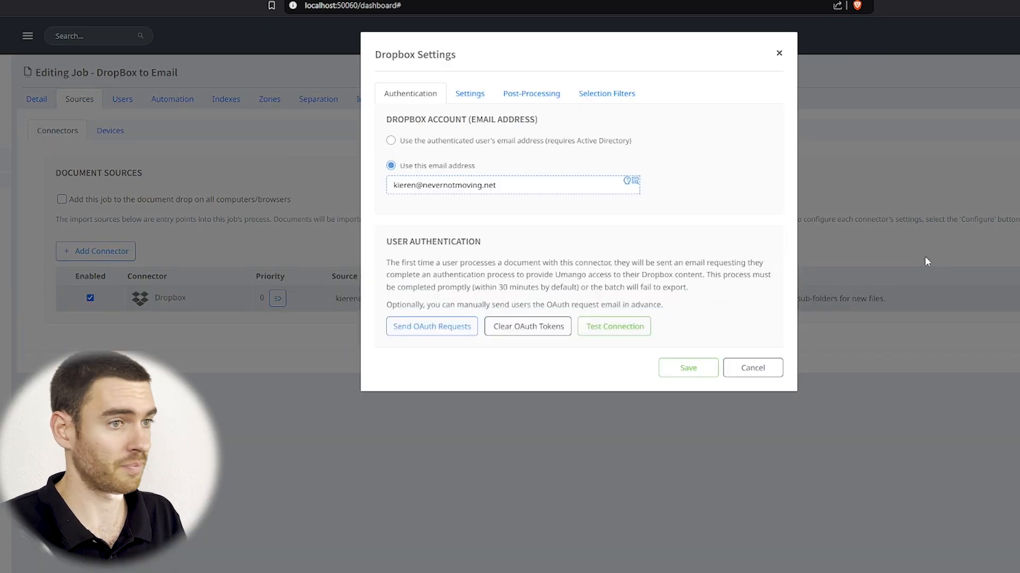
Test the Dropbox connection and watch the Umango folder every 1 minute, including all descendants.
{"action": "left_click", "coordinate": [615, 328]}
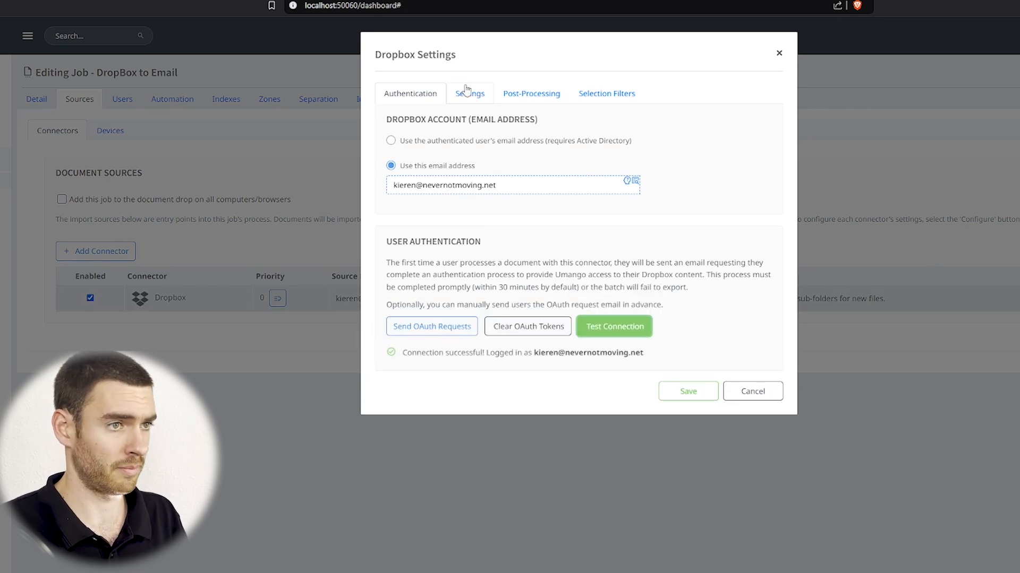
{"action": "left_click", "coordinate": [477, 101]}
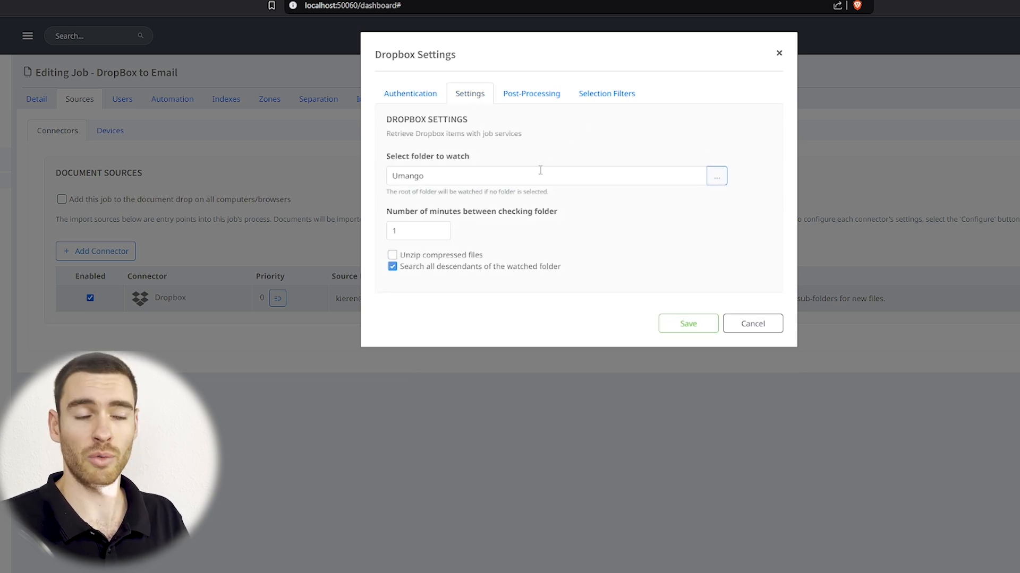
{"action": "left_click", "coordinate": [716, 177]}
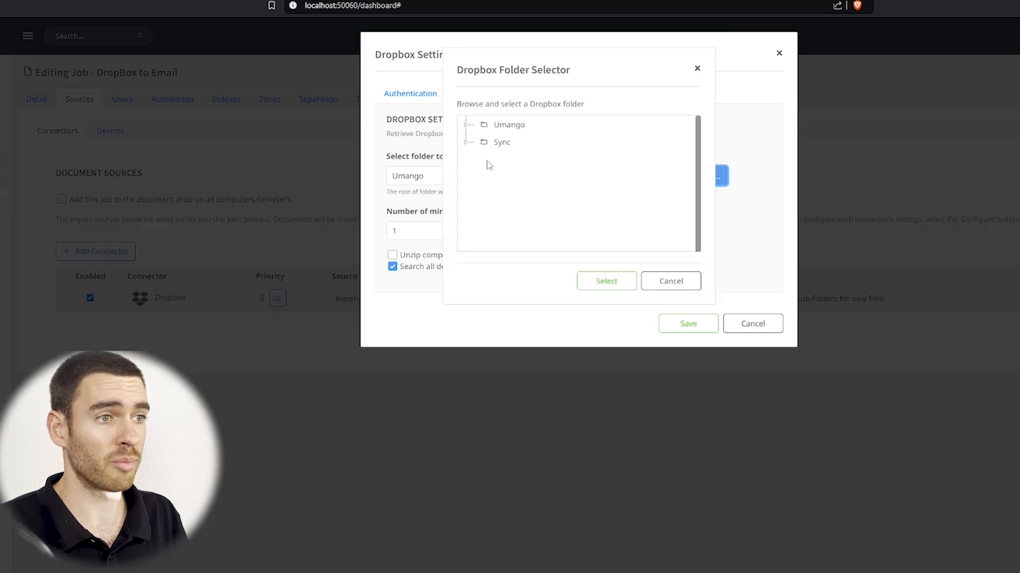
{"action": "left_click", "coordinate": [466, 125]}
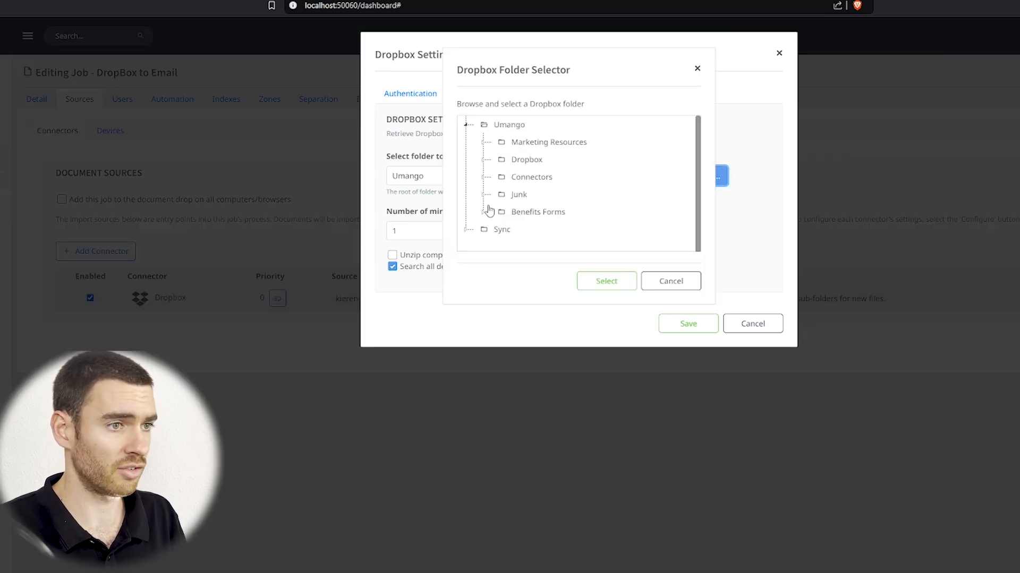
{"action": "left_click", "coordinate": [482, 142]}
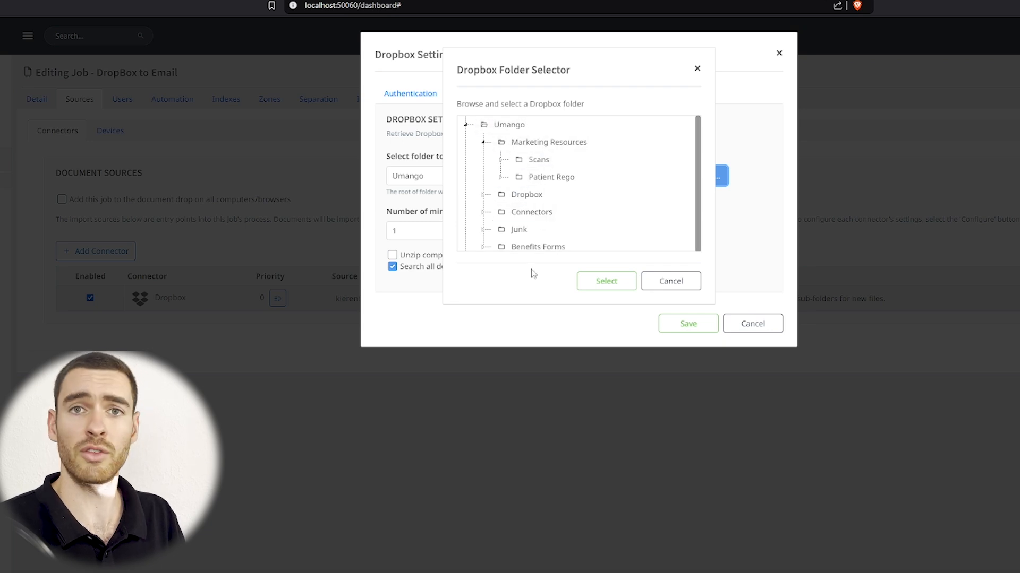
{"action": "left_click", "coordinate": [530, 246]}
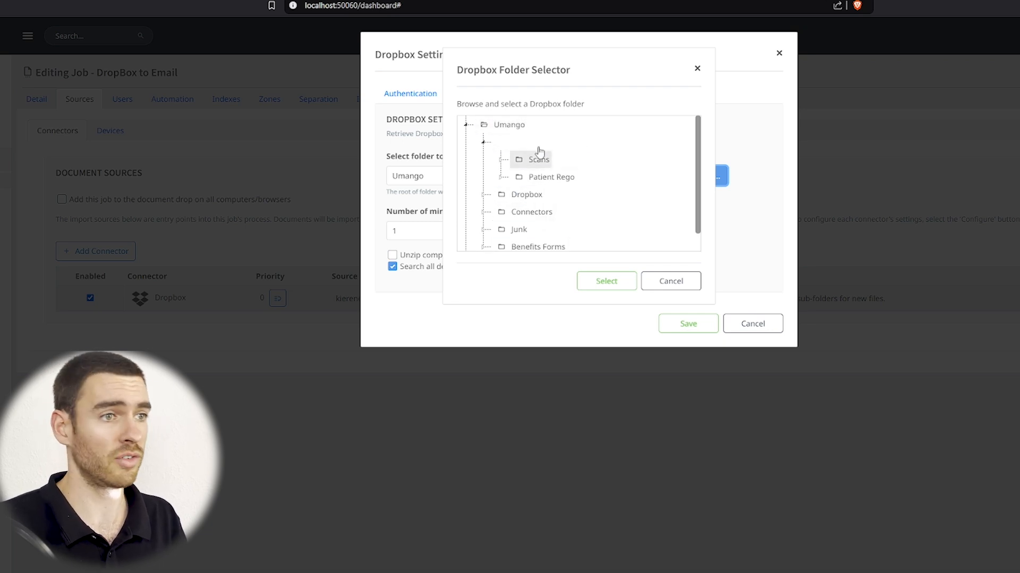
{"action": "left_click", "coordinate": [504, 125]}
{"action": "left_click", "coordinate": [607, 282]}
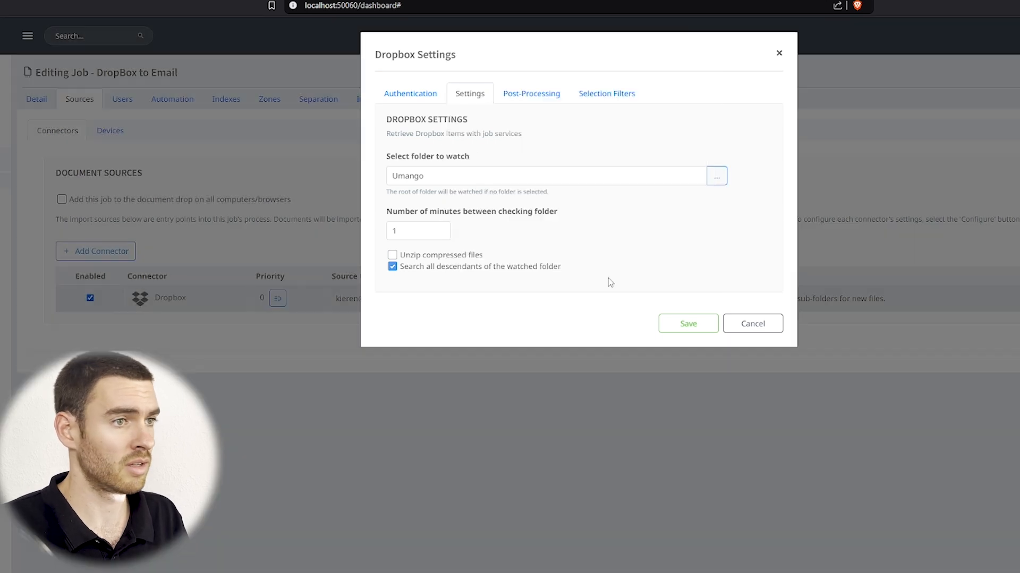
{"action": "left_click", "coordinate": [393, 267]}
{"action": "left_click", "coordinate": [392, 267]}
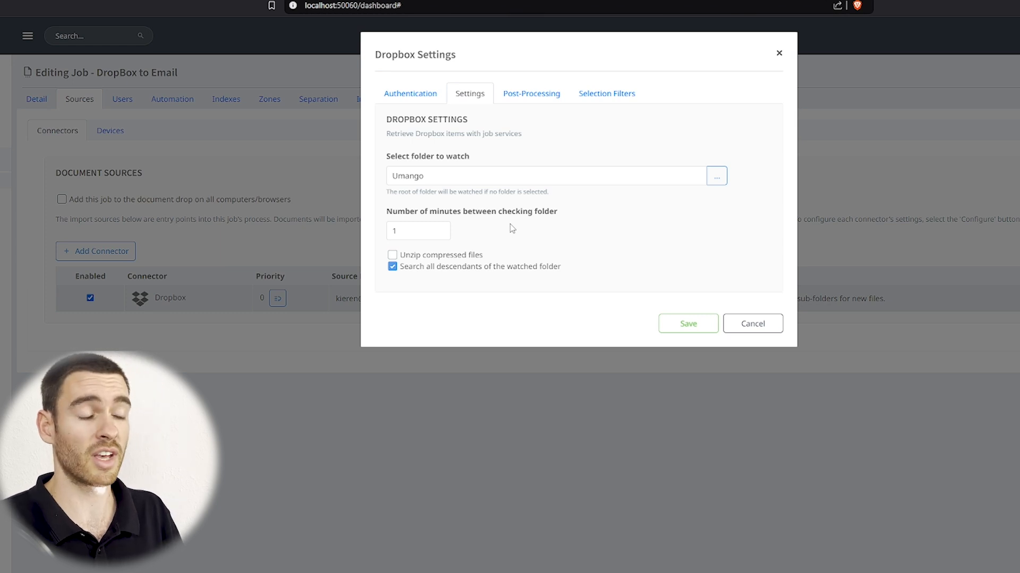
Keep post-processing at Don't do anything for all resources and save the Dropbox source.
{"action": "left_click", "coordinate": [554, 104]}
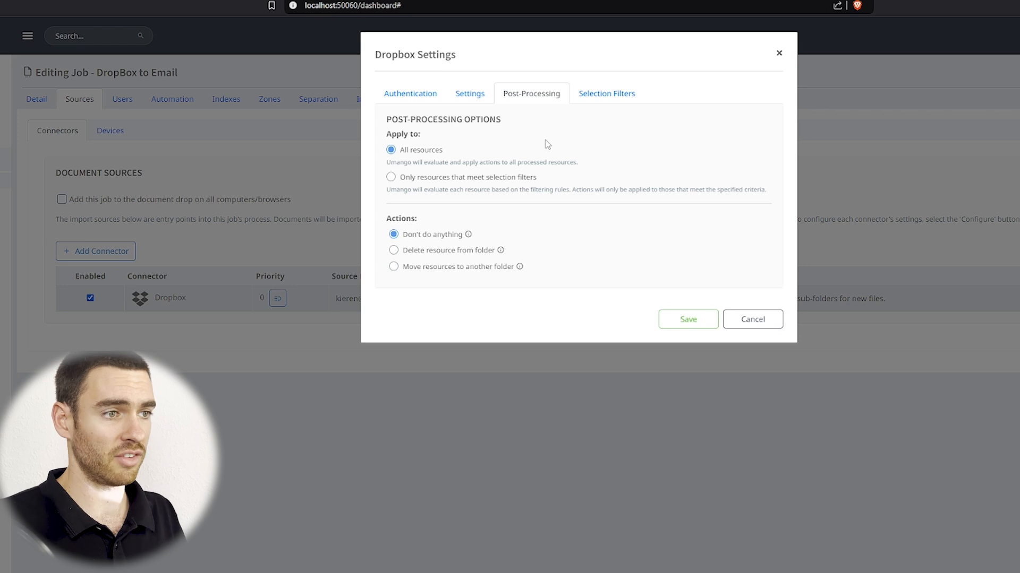
{"action": "left_click", "coordinate": [697, 328]}
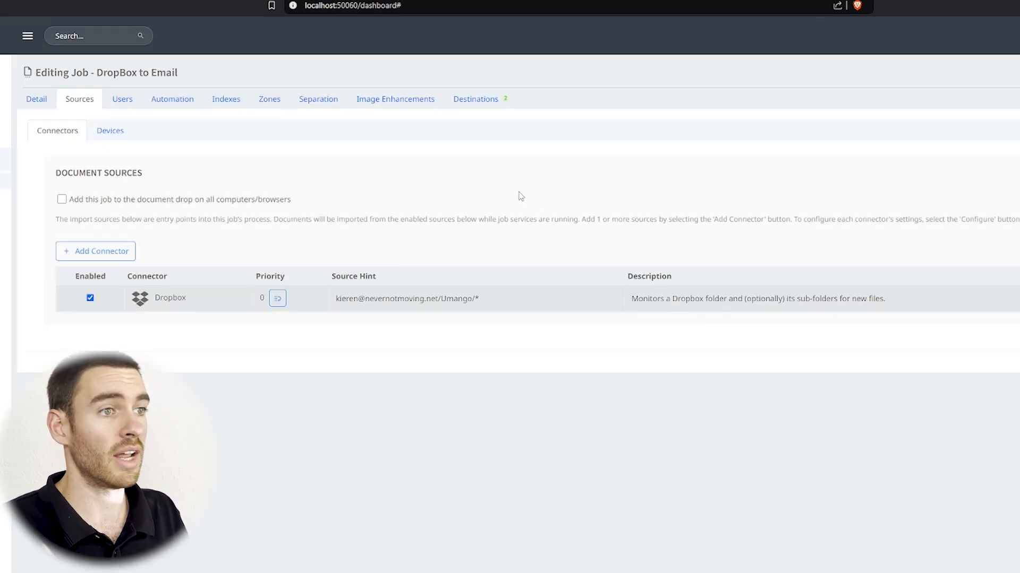
Open the DocuShare export destination and confirm its server connection test succeeds.
{"action": "left_click", "coordinate": [481, 100]}
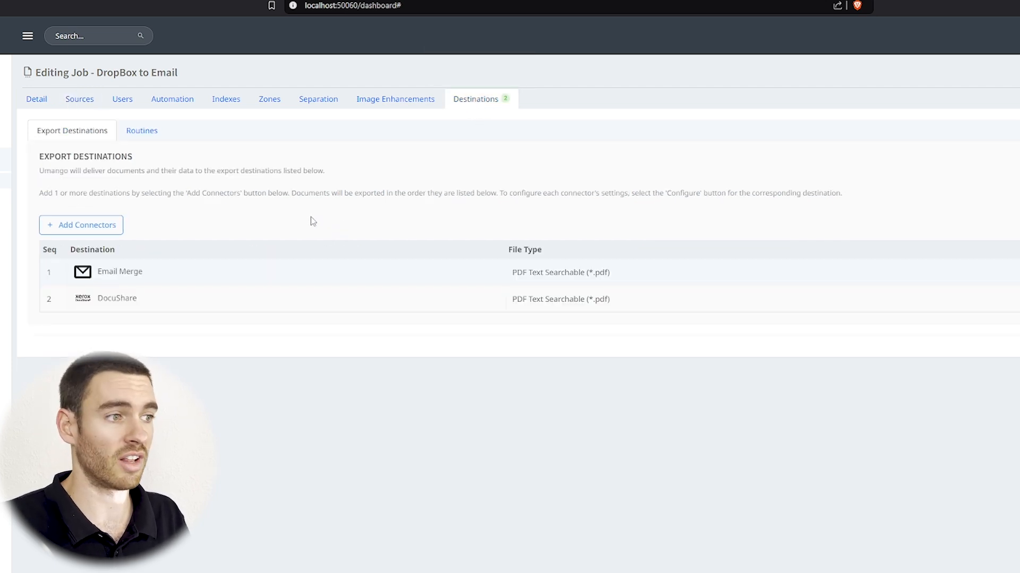
{"action": "left_click", "coordinate": [1017, 299]}
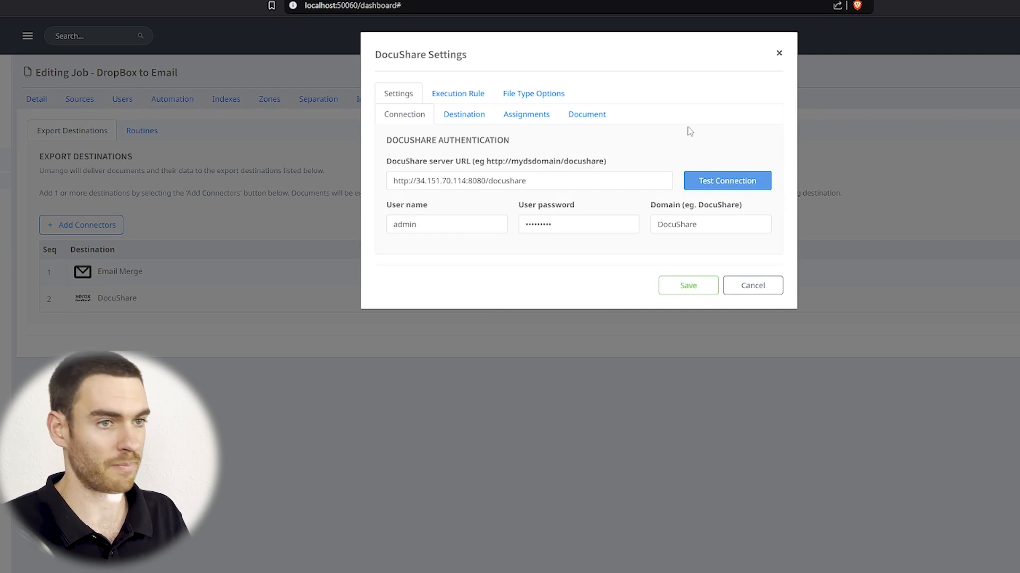
{"action": "left_click", "coordinate": [715, 189]}
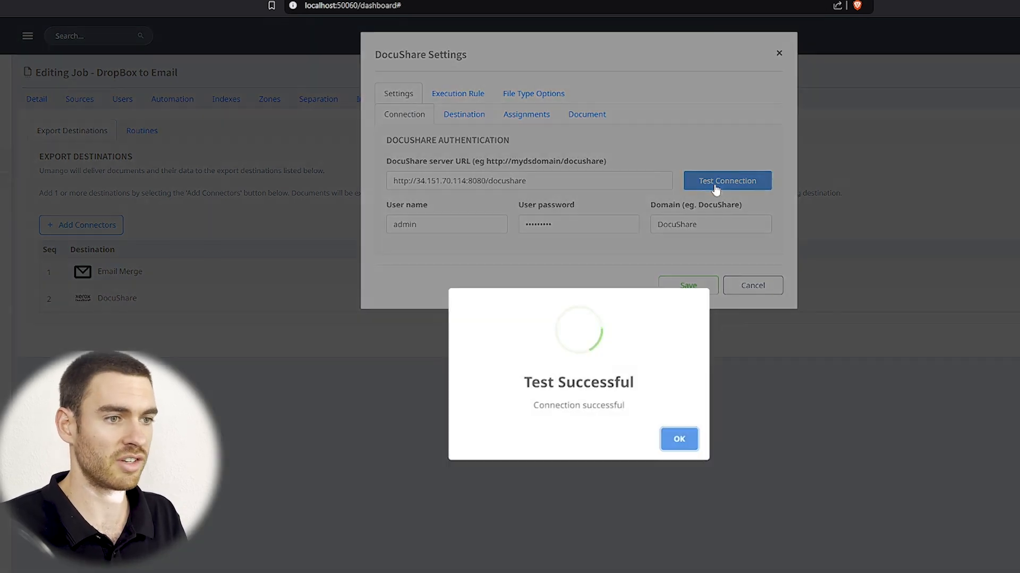
{"action": "left_click", "coordinate": [676, 438]}
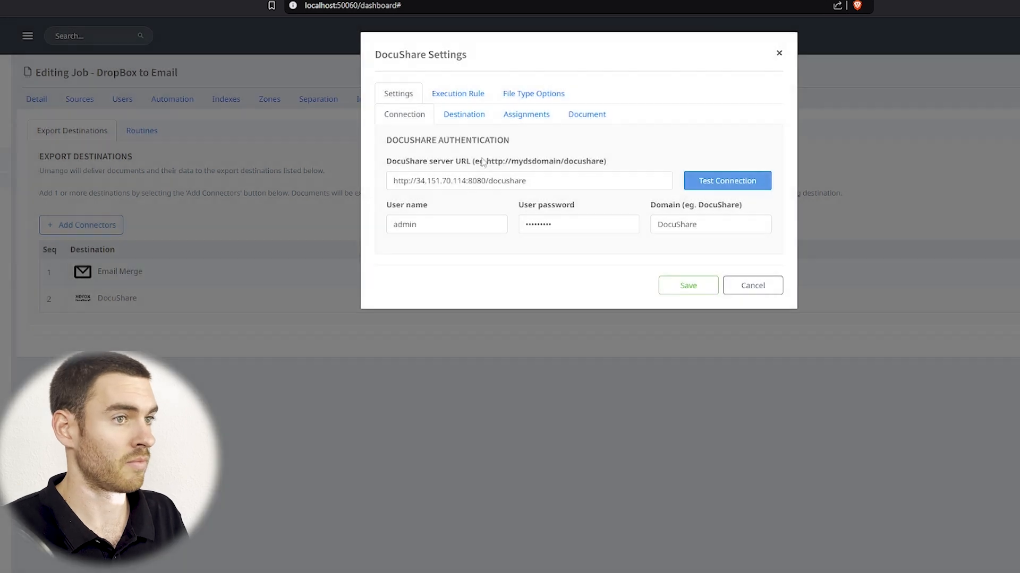
Review the destination path under Personal Collection for admin/Migration Folder, leaving it unchanged.
{"action": "left_click", "coordinate": [464, 121]}
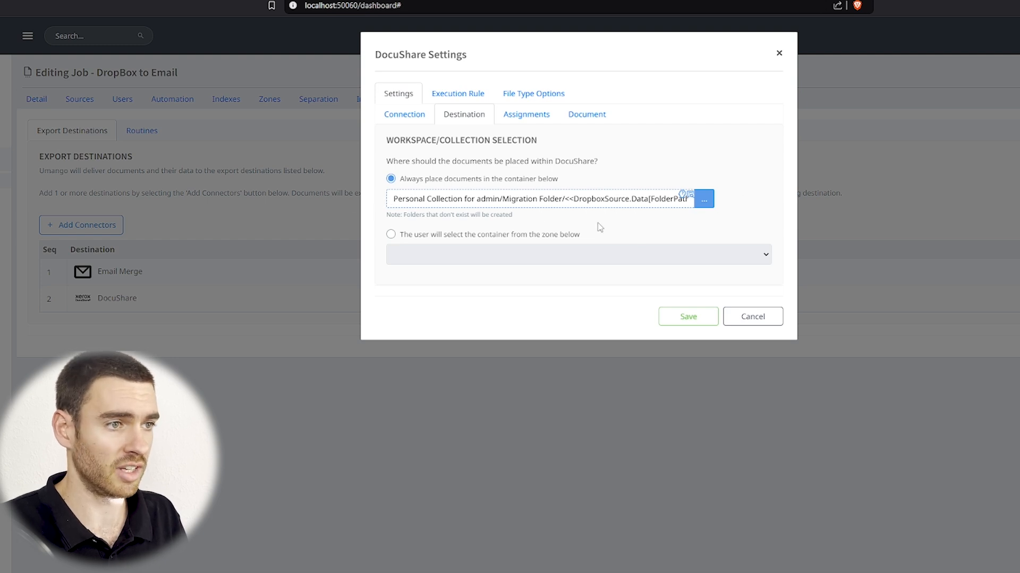
{"action": "left_click", "coordinate": [704, 201]}
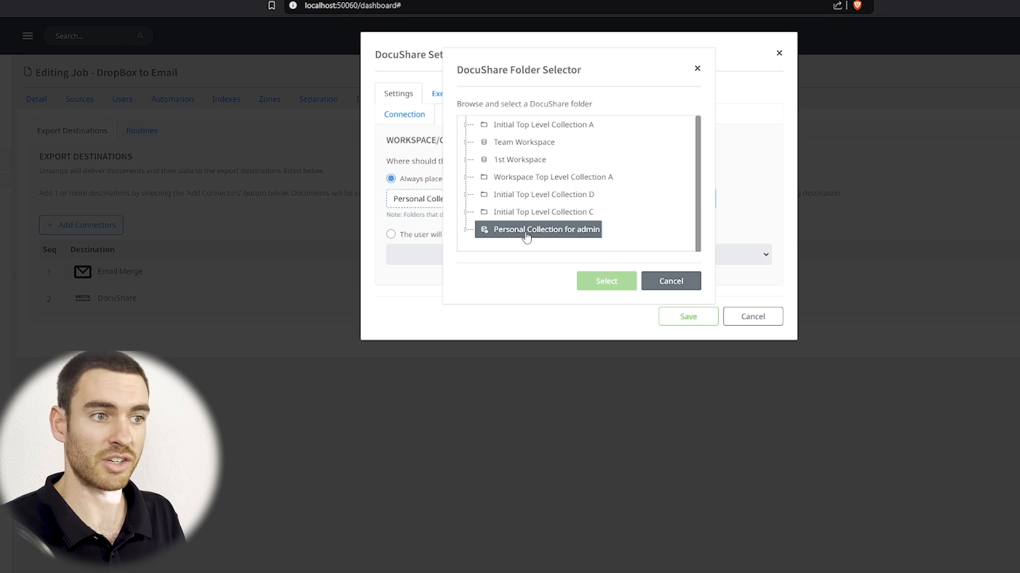
{"action": "left_click", "coordinate": [671, 282]}
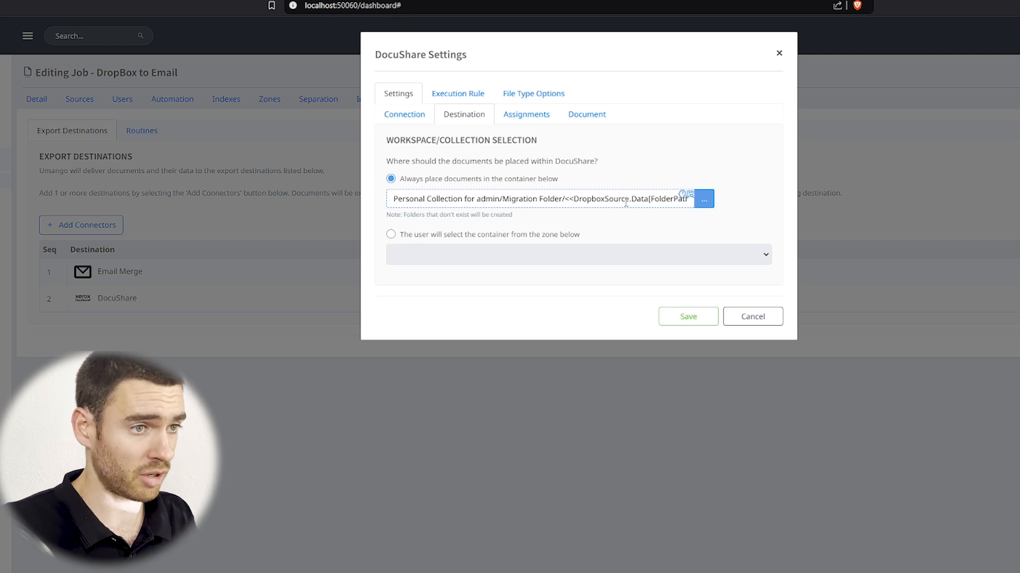
Check the full Migration Folder container path and title-based file naming, then save DocuShare settings.
{"action": "left_click", "coordinate": [662, 201]}
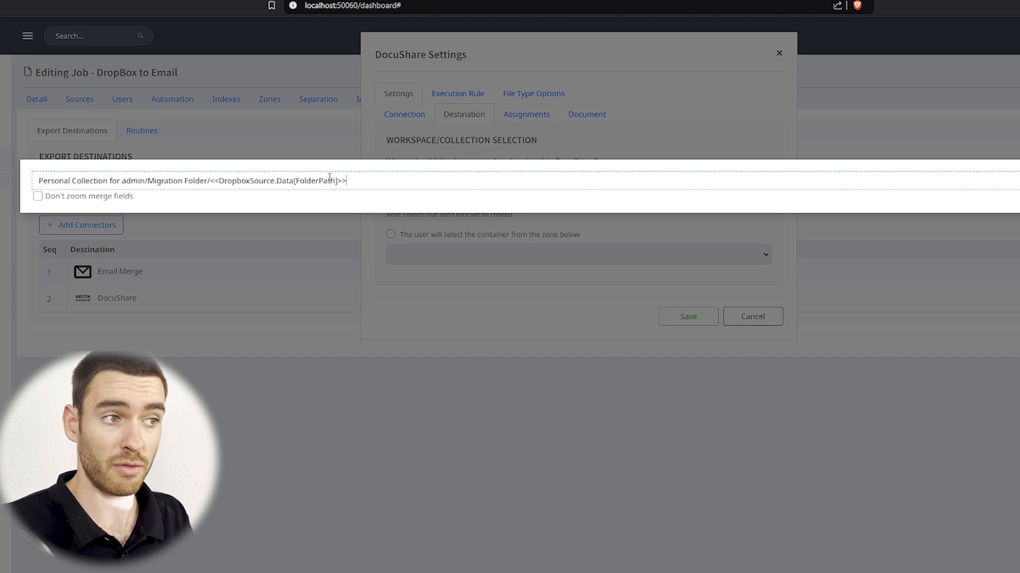
{"action": "left_click", "coordinate": [471, 264]}
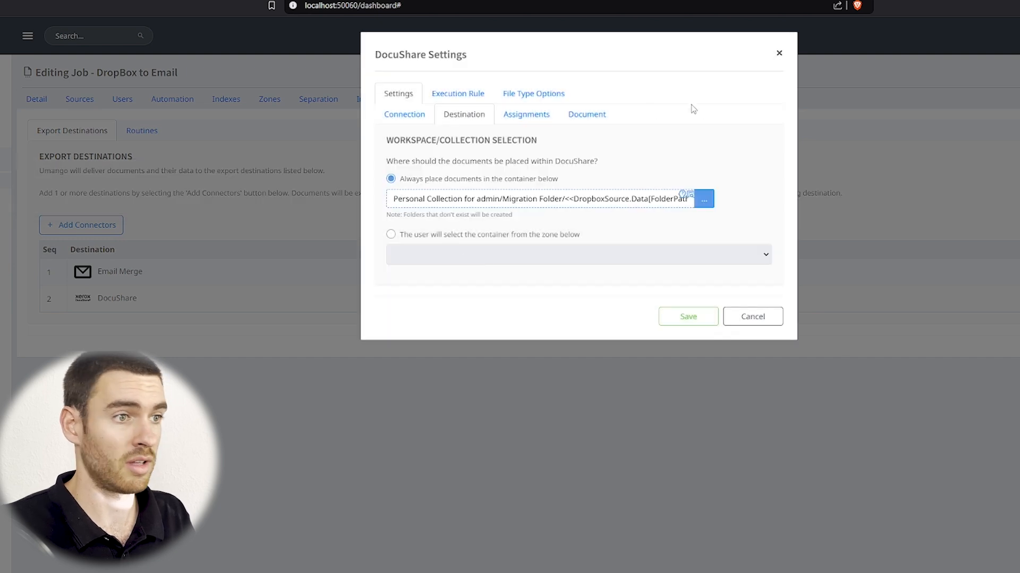
{"action": "left_click", "coordinate": [585, 120]}
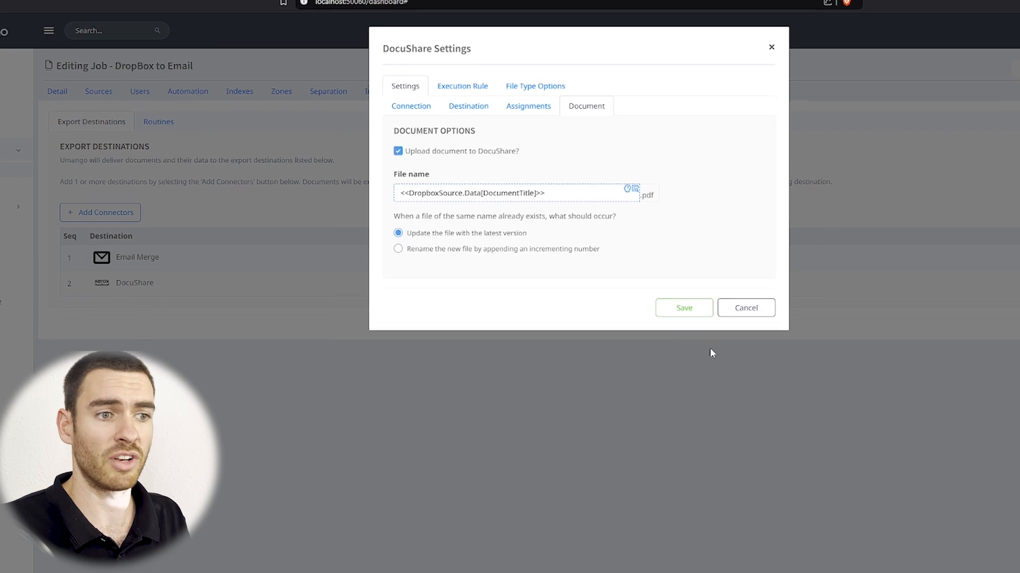
{"action": "left_click", "coordinate": [684, 309]}
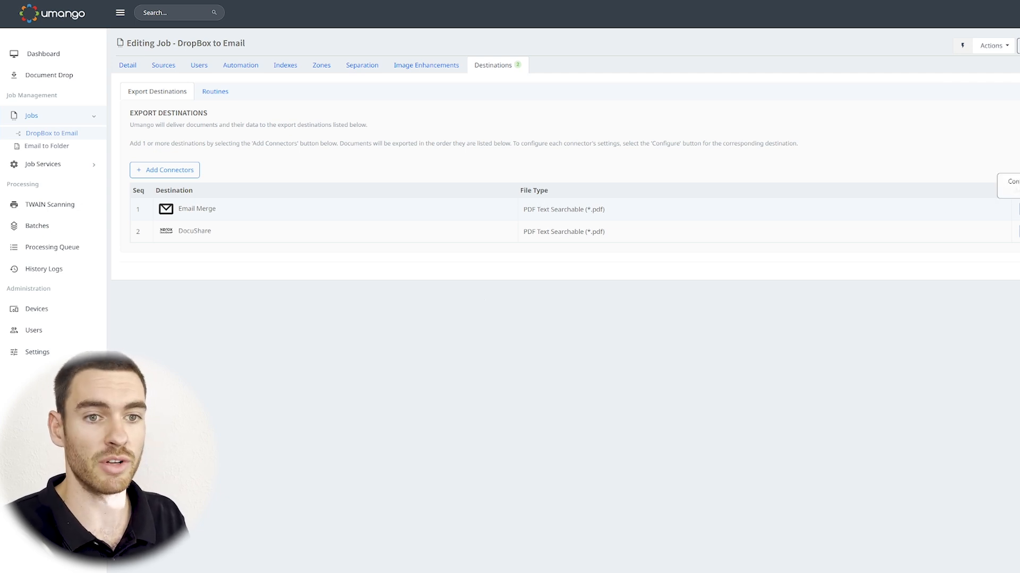
Review the Email Merge subject and body file-name and folder-path merge fields, then save.
{"action": "left_click", "coordinate": [1017, 209]}
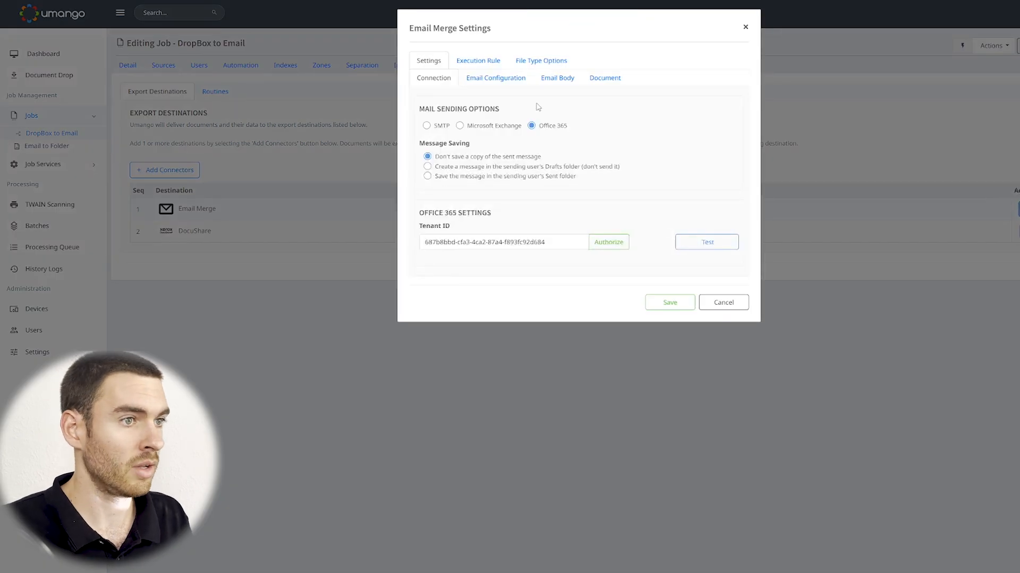
{"action": "left_click", "coordinate": [503, 80]}
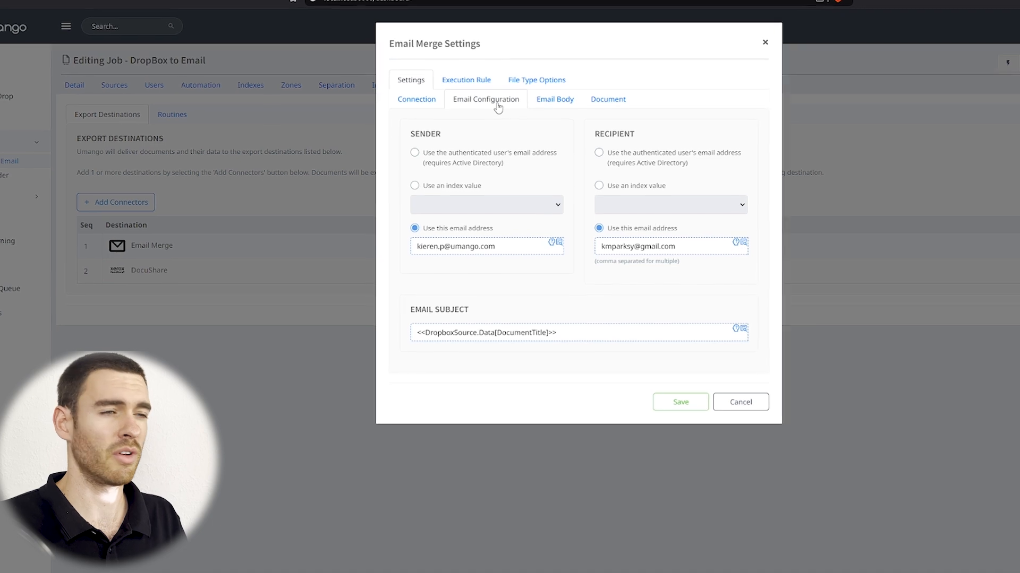
{"action": "left_click", "coordinate": [572, 99]}
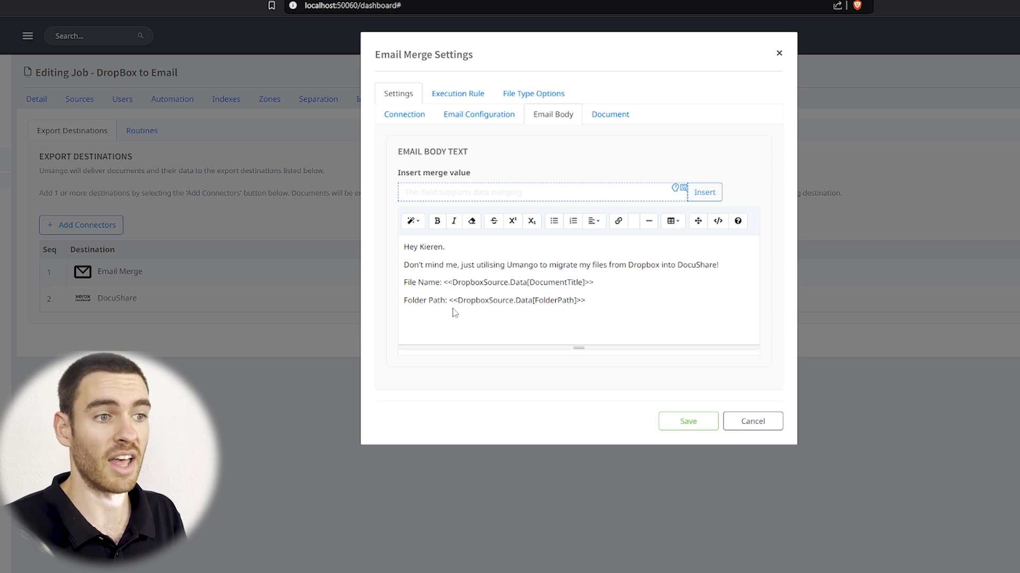
{"action": "left_click", "coordinate": [688, 421]}
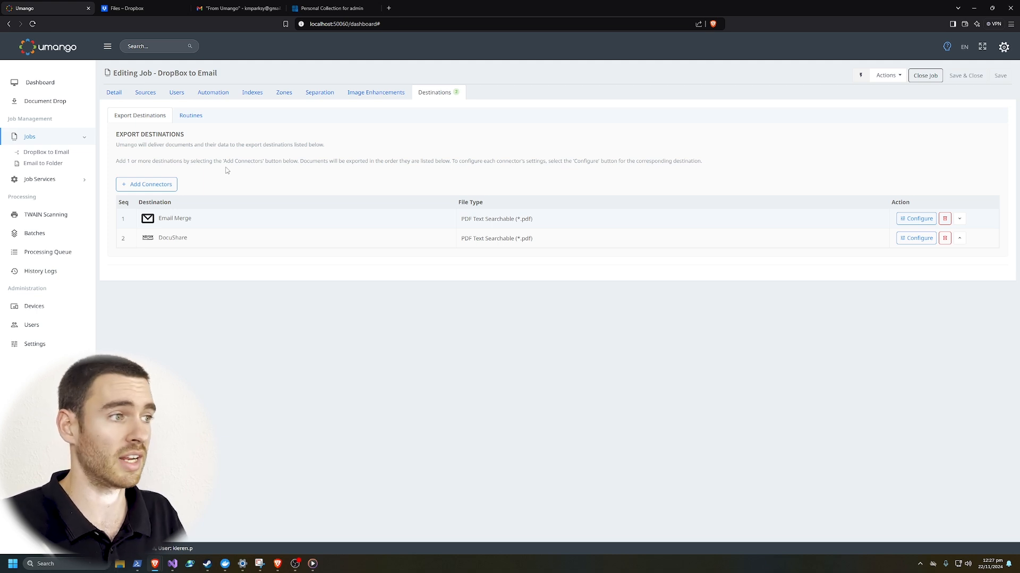
Open Email to Folder's Email (IMAP) source and confirm the Gmail server connection test succeeds.
{"action": "left_click", "coordinate": [49, 167]}
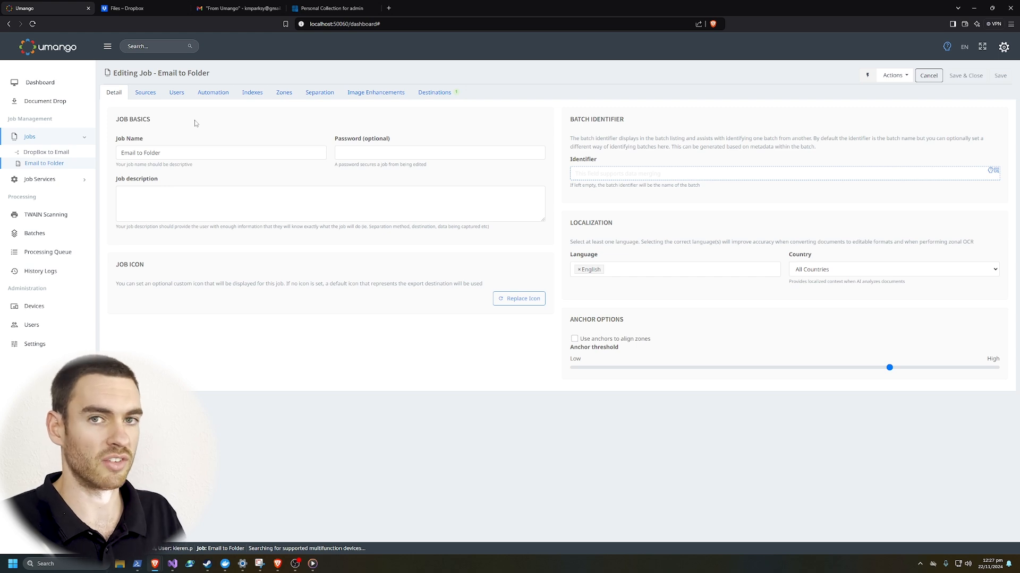
{"action": "left_click", "coordinate": [152, 98]}
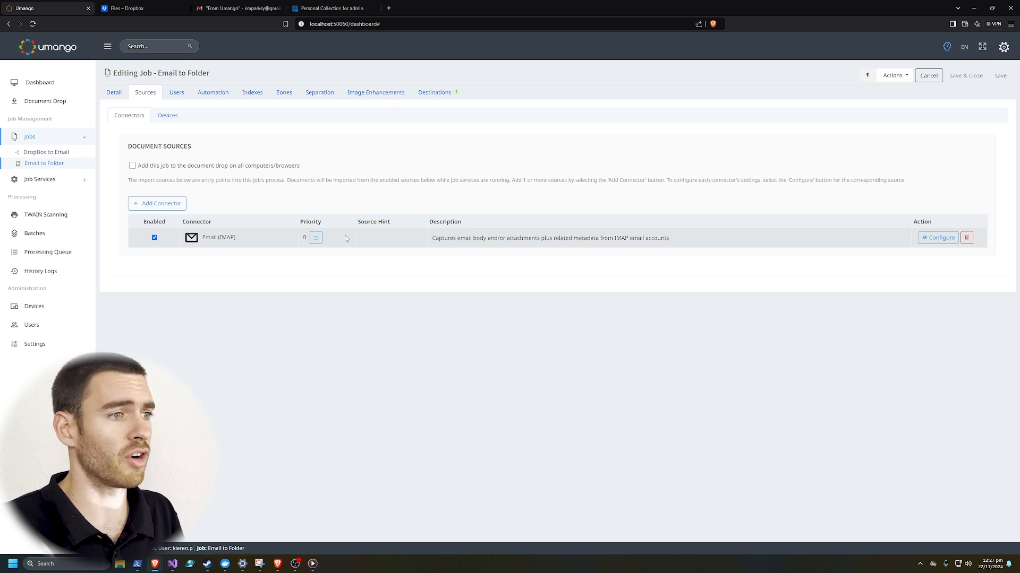
{"action": "left_click", "coordinate": [938, 238]}
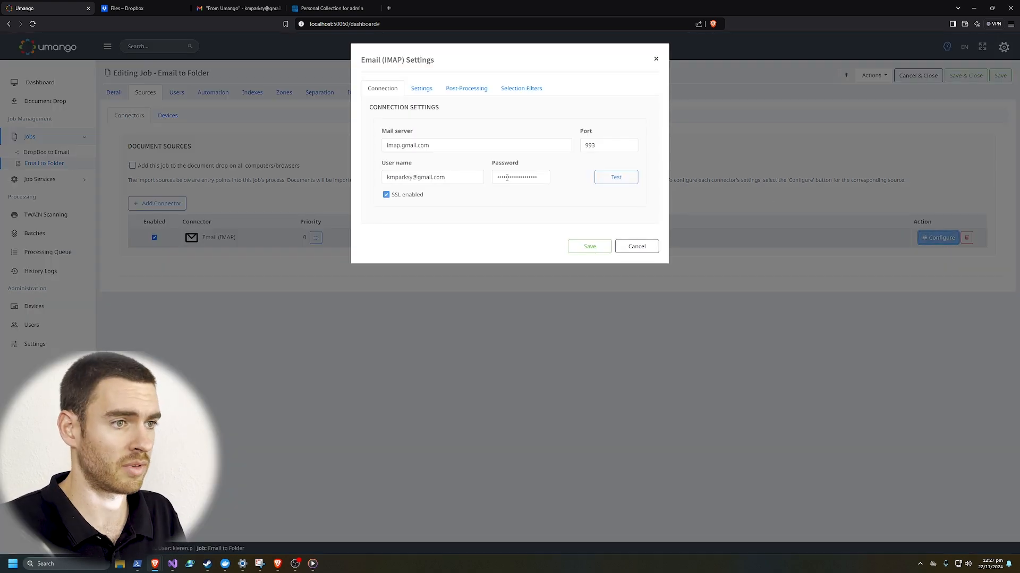
{"action": "left_click", "coordinate": [609, 186]}
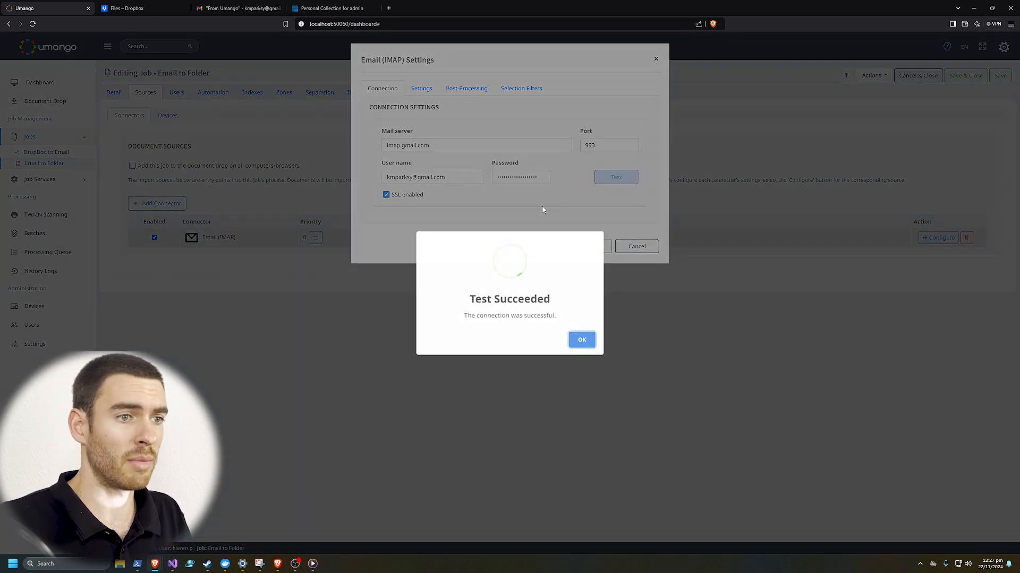
{"action": "left_click", "coordinate": [579, 343]}
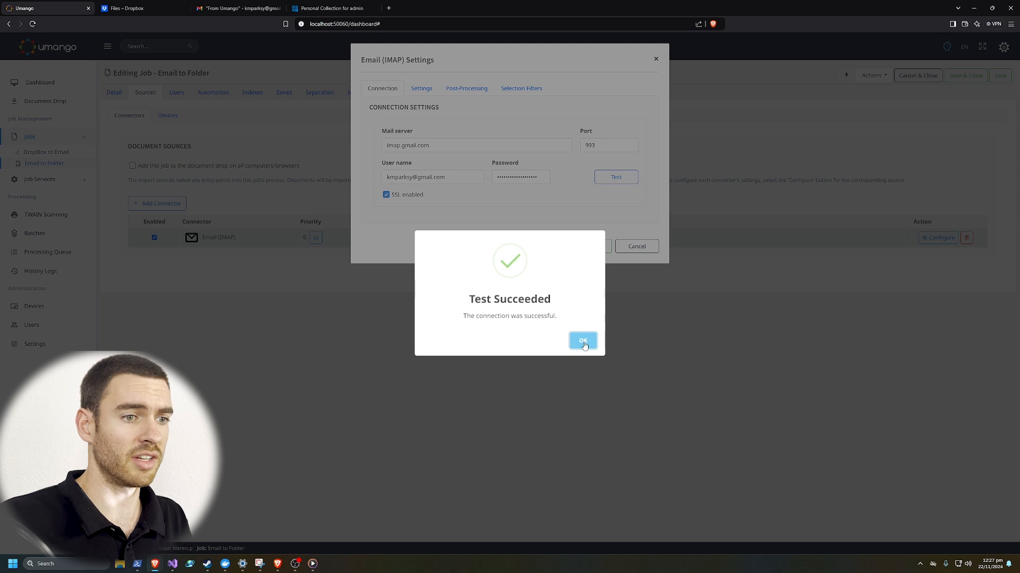
{"action": "left_click", "coordinate": [422, 89]}
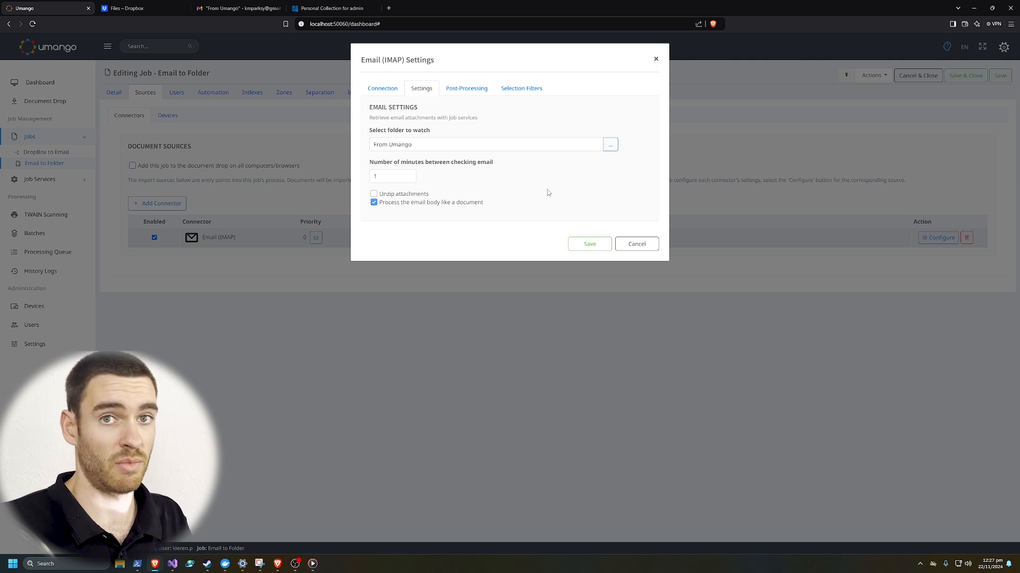
Point the IMAP source at the From Umango folder and untick 'Process the email body like a document'.
{"action": "left_click", "coordinate": [241, 10]}
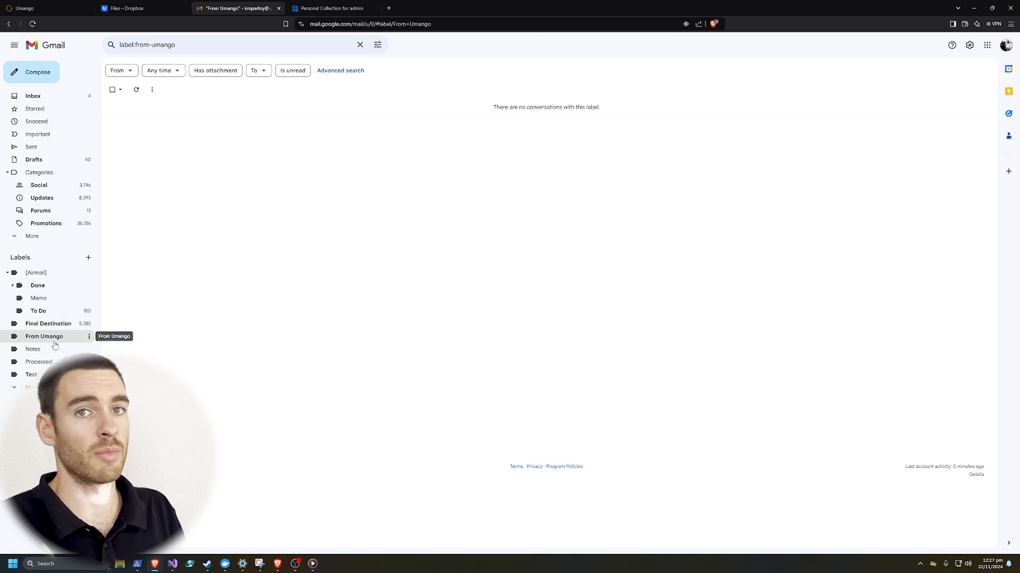
{"action": "left_click", "coordinate": [27, 8]}
{"action": "left_click", "coordinate": [611, 149]}
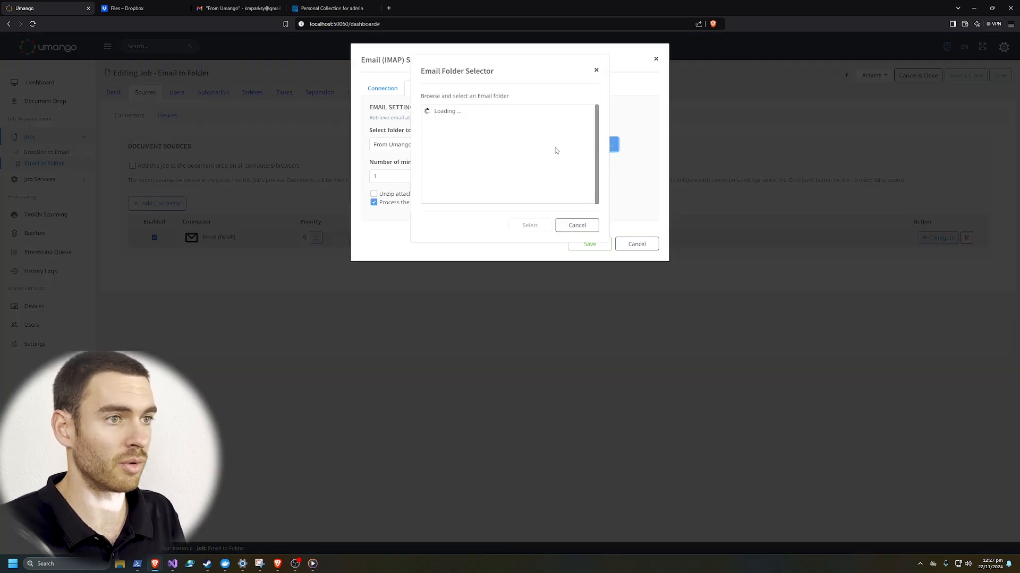
{"action": "left_click", "coordinate": [467, 124]}
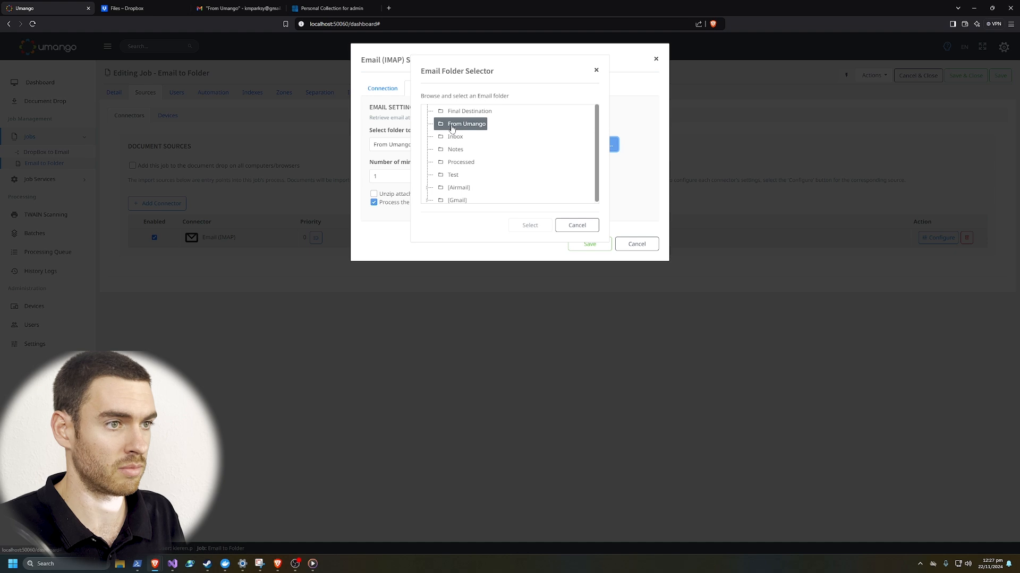
{"action": "left_click", "coordinate": [531, 225]}
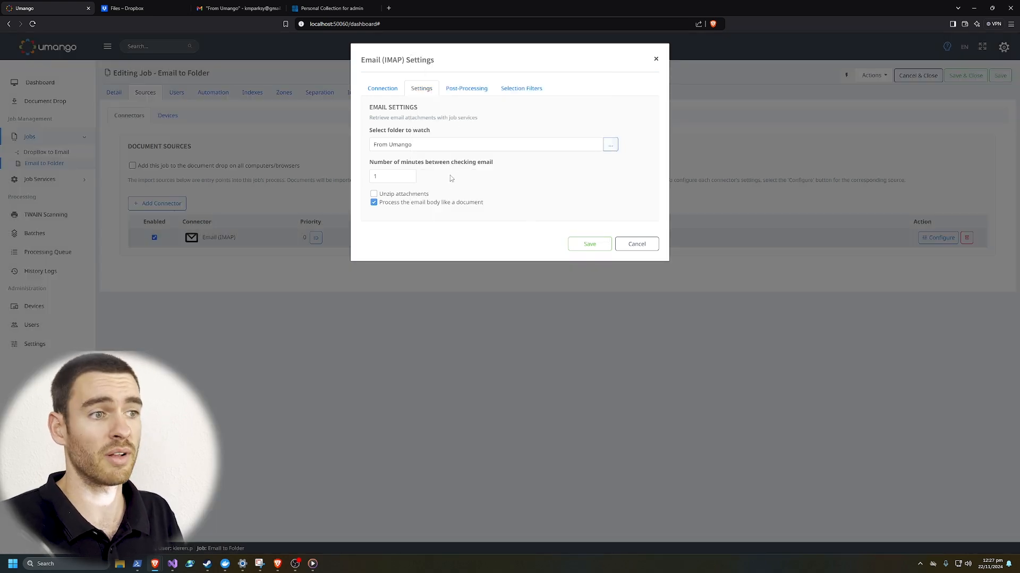
{"action": "left_click", "coordinate": [374, 203]}
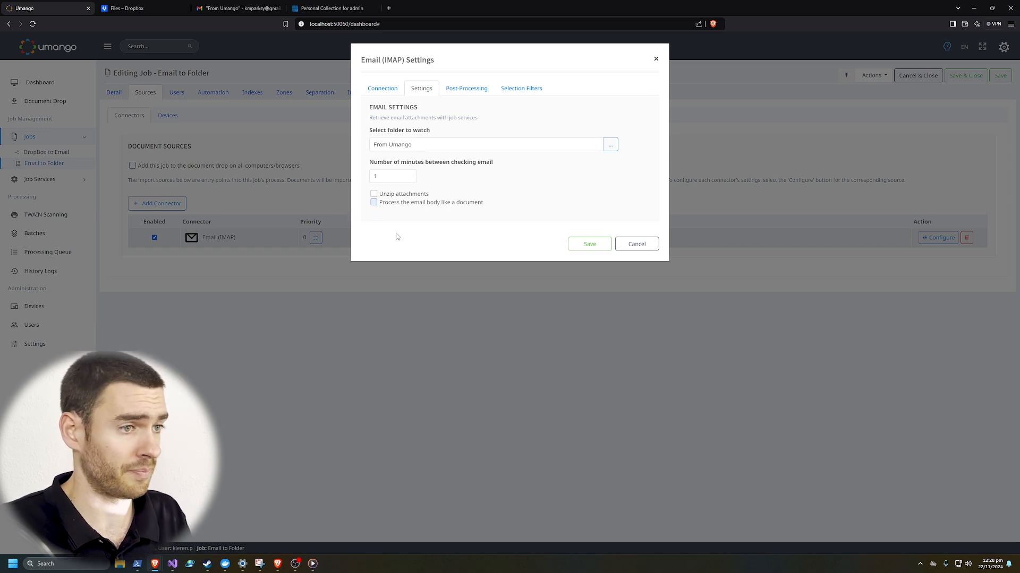
Set post-processing to move imported emails into the Processed folder.
{"action": "left_click", "coordinate": [467, 90]}
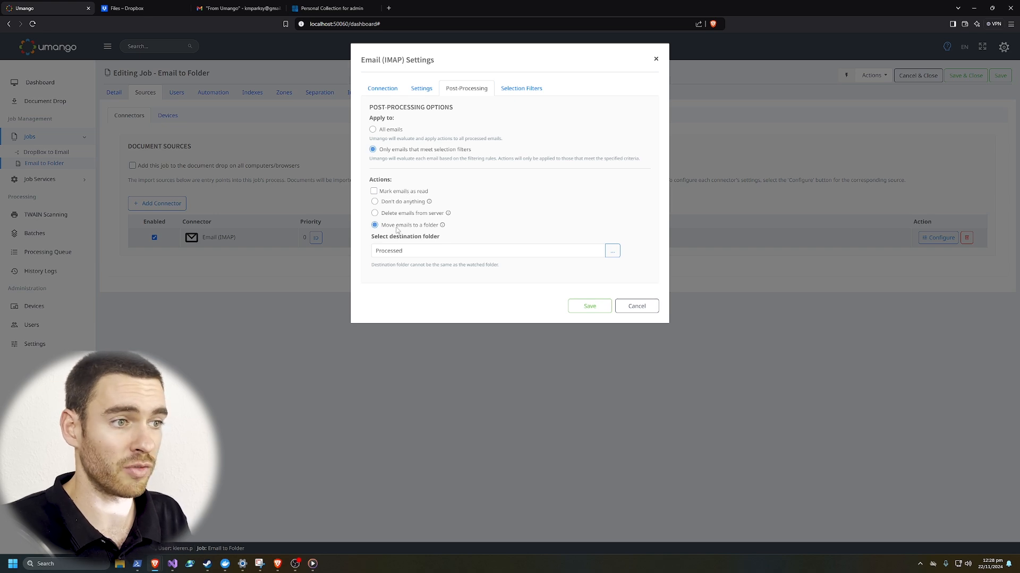
{"action": "left_click", "coordinate": [613, 251]}
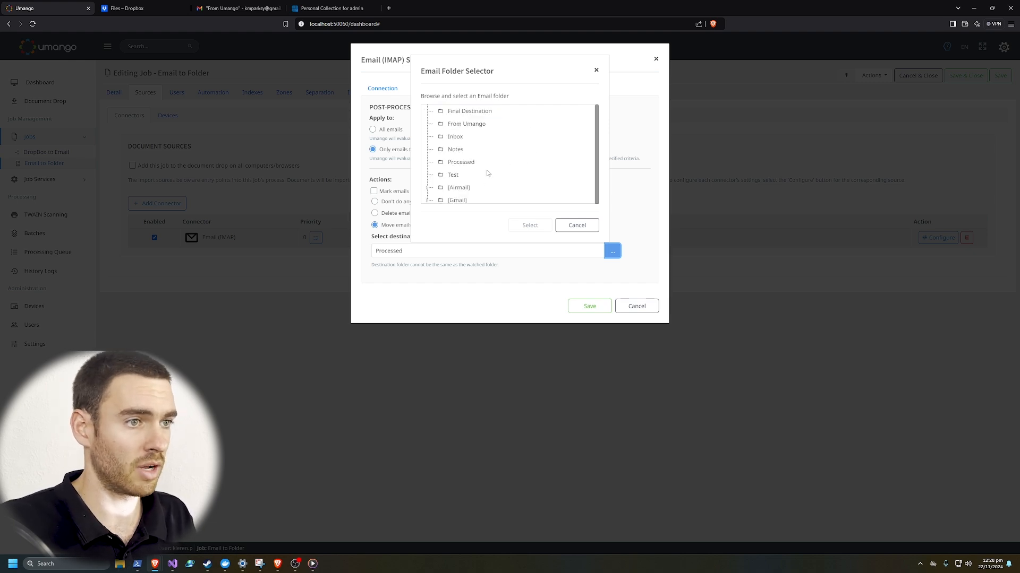
{"action": "left_click", "coordinate": [463, 162]}
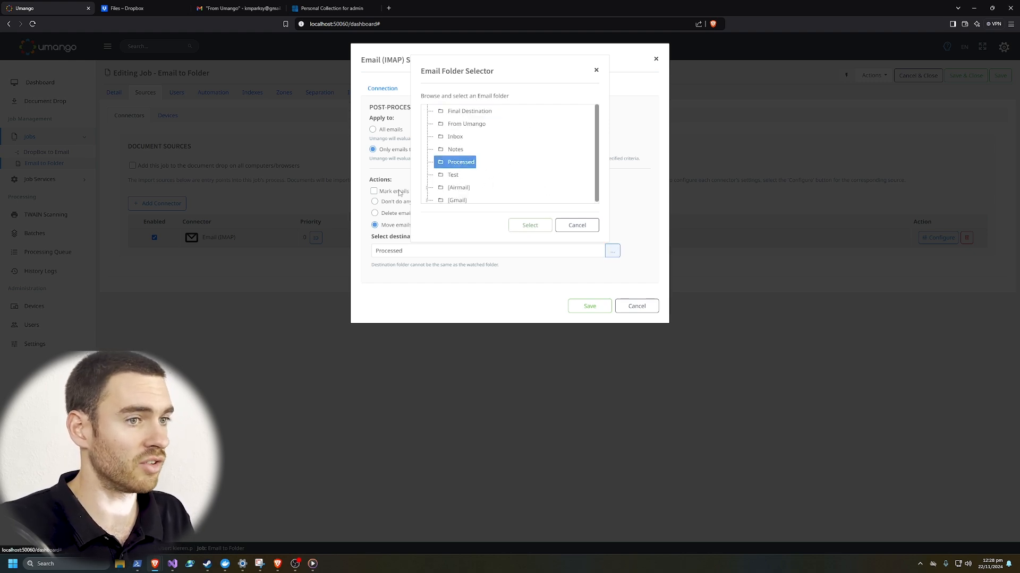
{"action": "left_click", "coordinate": [528, 226]}
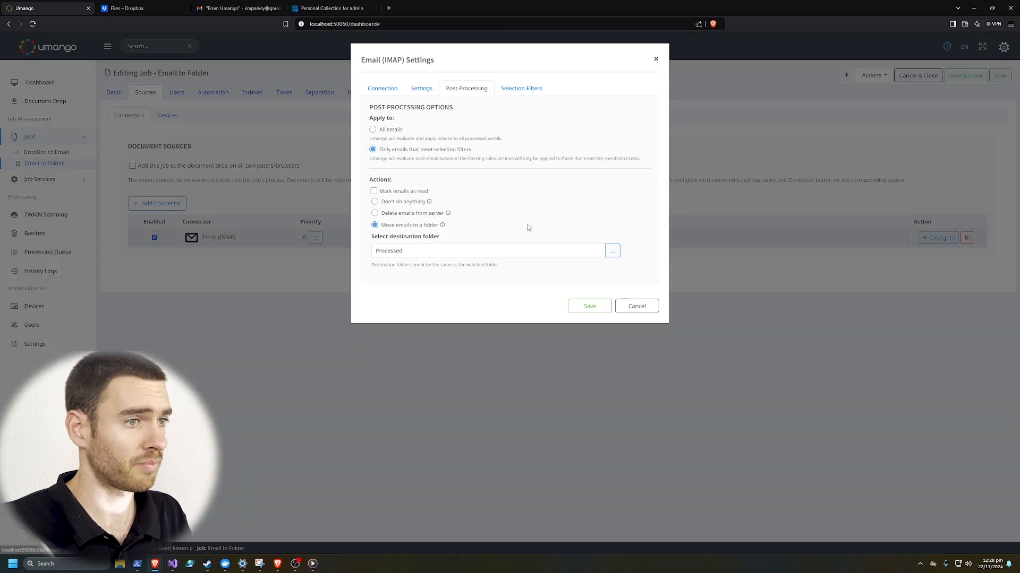
Review the selection filter rules, then save the email source settings.
{"action": "left_click", "coordinate": [515, 97]}
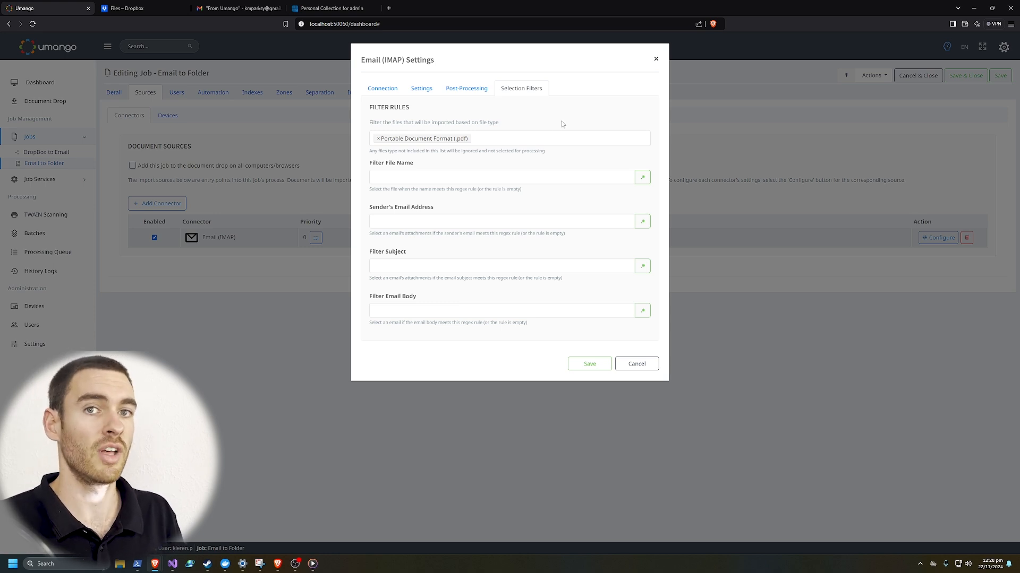
{"action": "left_click", "coordinate": [474, 95]}
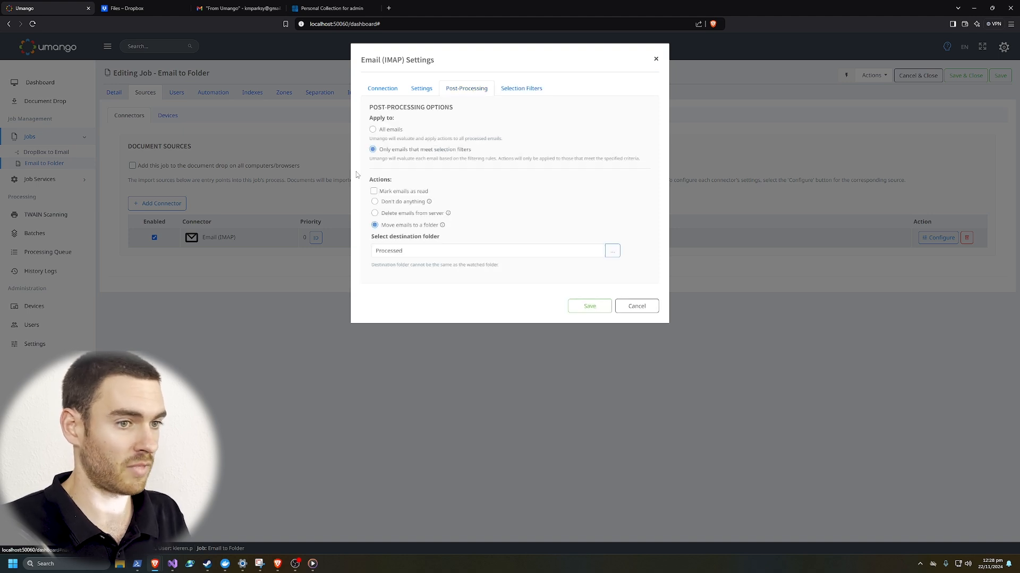
{"action": "left_click", "coordinate": [582, 308]}
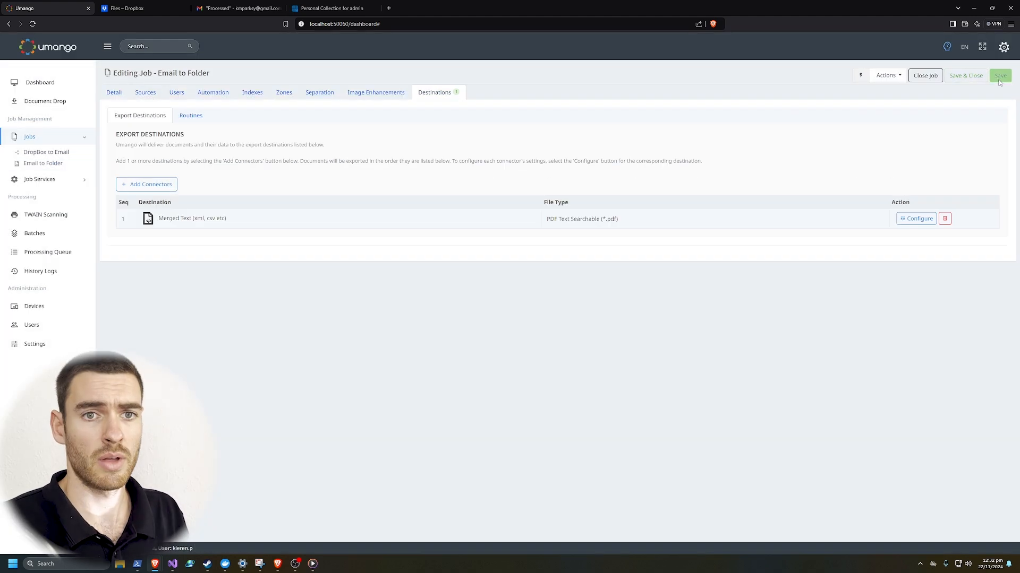
Save the Email to Folder job, start the job services, and switch to Dropbox.
{"action": "left_click", "coordinate": [999, 77]}
{"action": "left_click", "coordinate": [53, 181]}
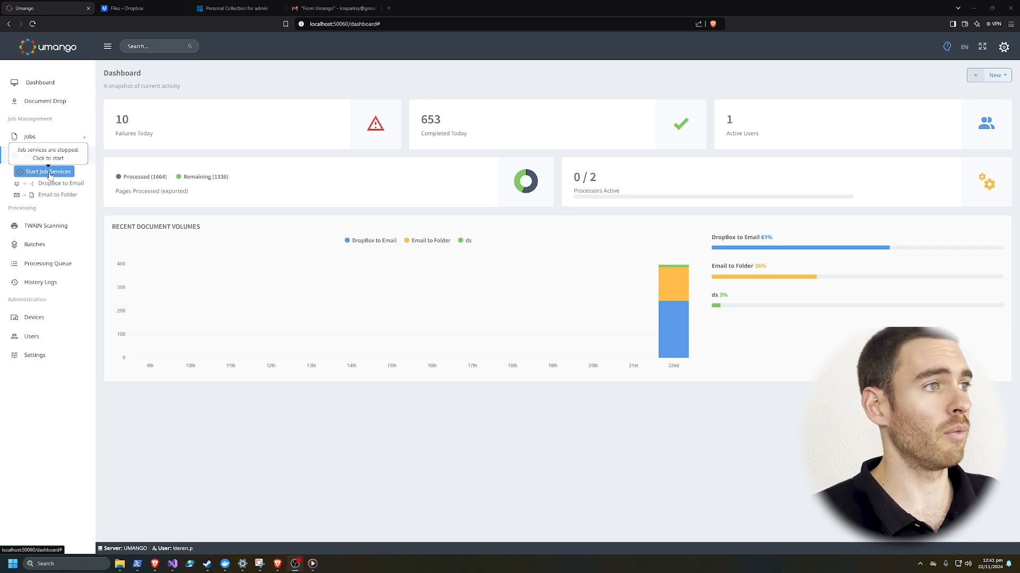
{"action": "left_click", "coordinate": [48, 172]}
{"action": "left_click", "coordinate": [126, 8]}
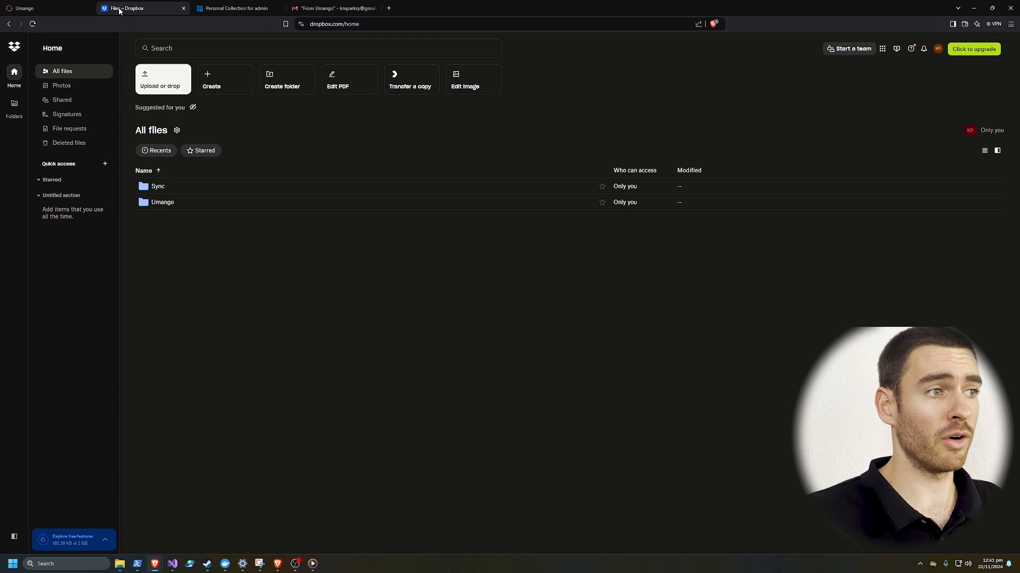
Confirm the admin's DocuShare personal collection is empty, then view Gmail's empty From Umango label.
{"action": "left_click", "coordinate": [232, 7]}
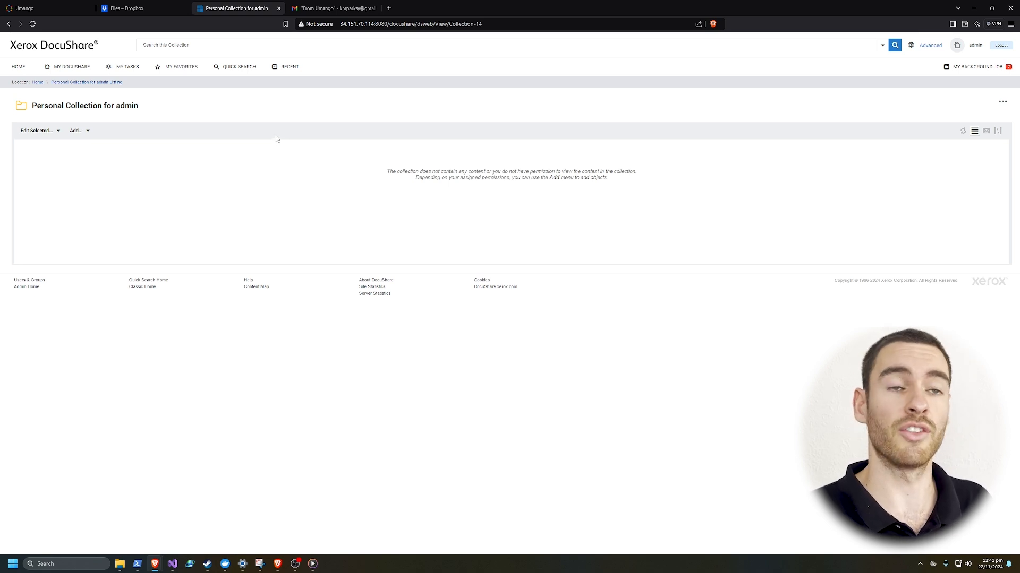
{"action": "left_click", "coordinate": [310, 9]}
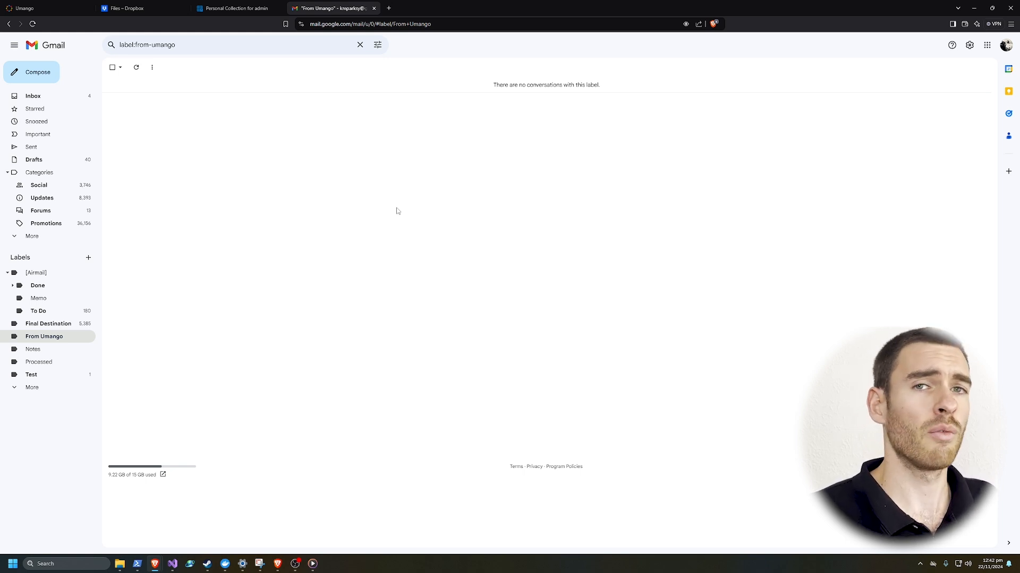
Start Umango's job services and refresh the processing queue to see DropBox to Email items exporting.
{"action": "left_click", "coordinate": [57, 9]}
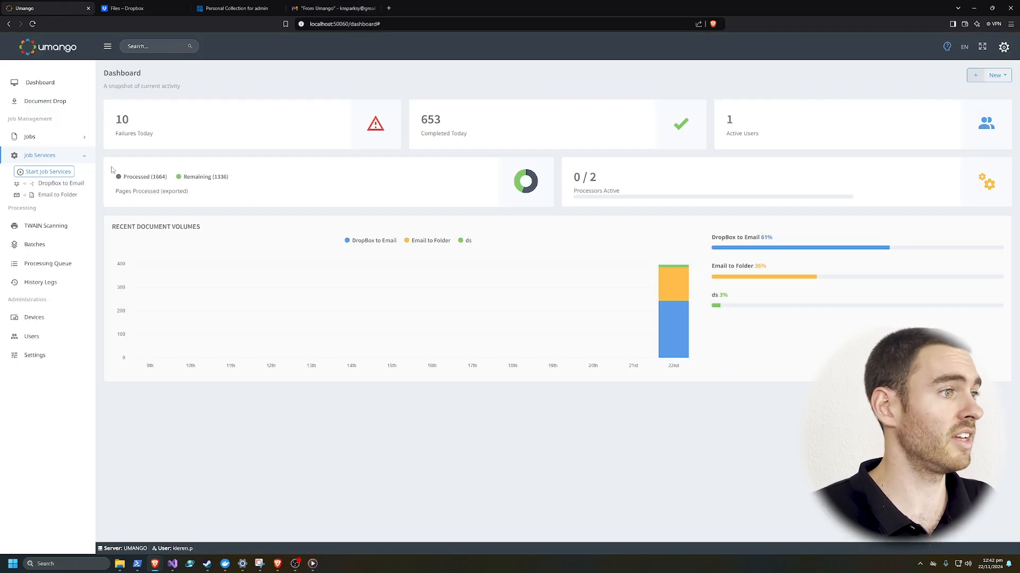
{"action": "left_click", "coordinate": [49, 173]}
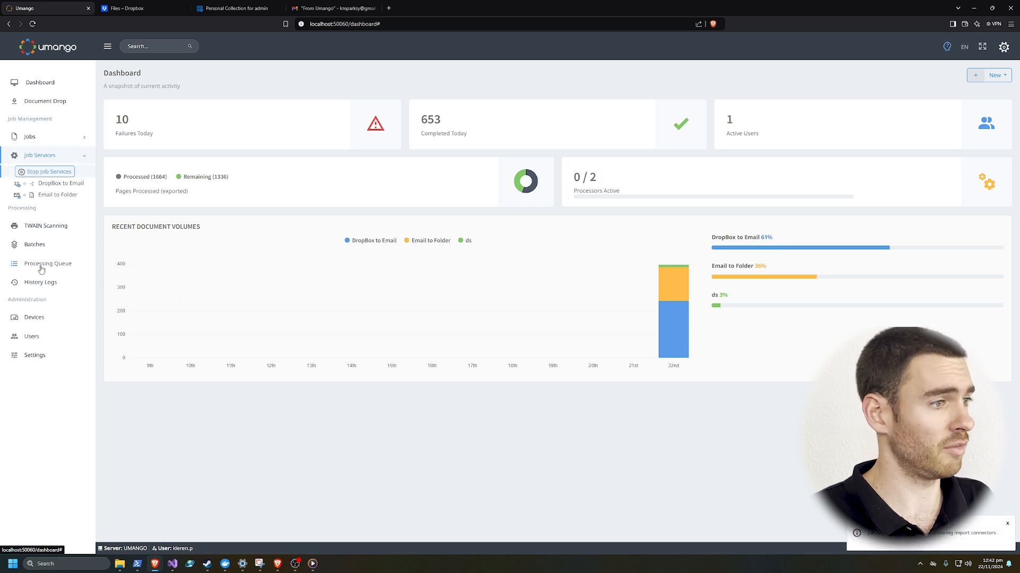
{"action": "left_click", "coordinate": [41, 266]}
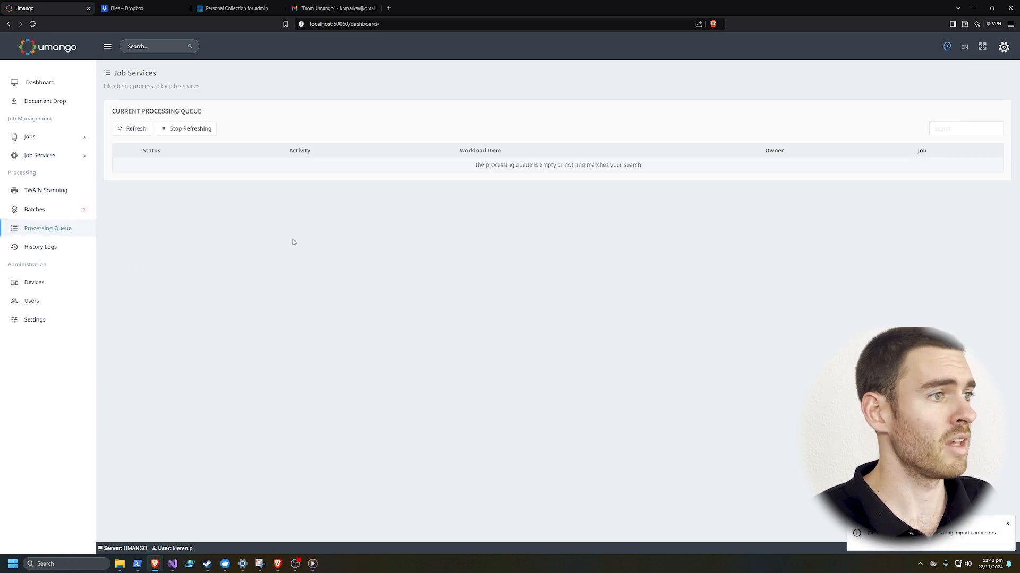
{"action": "left_click", "coordinate": [132, 130]}
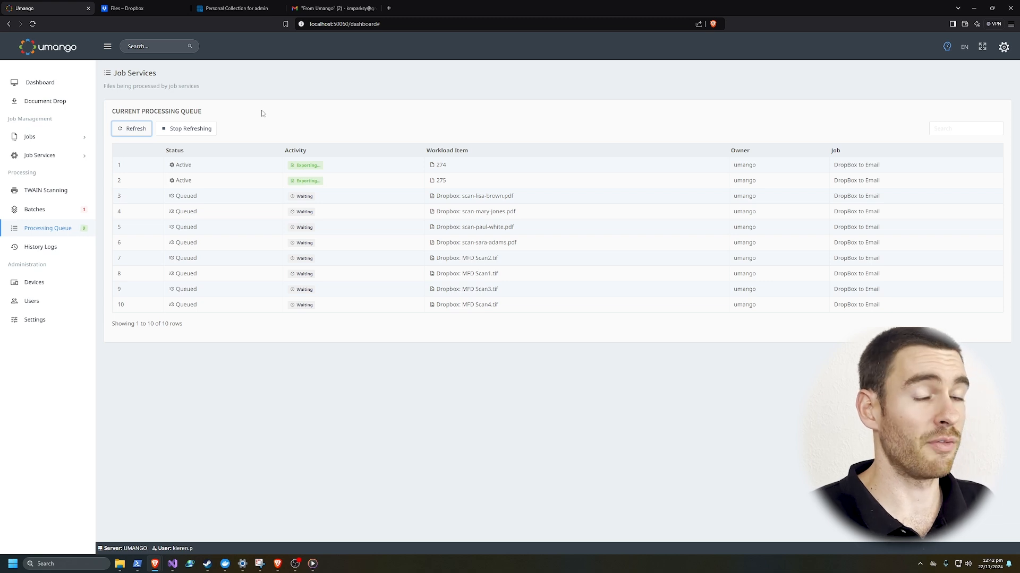
Reload DocuShare and browse Migration Folder > umango > marketing resources.
{"action": "left_click", "coordinate": [234, 8]}
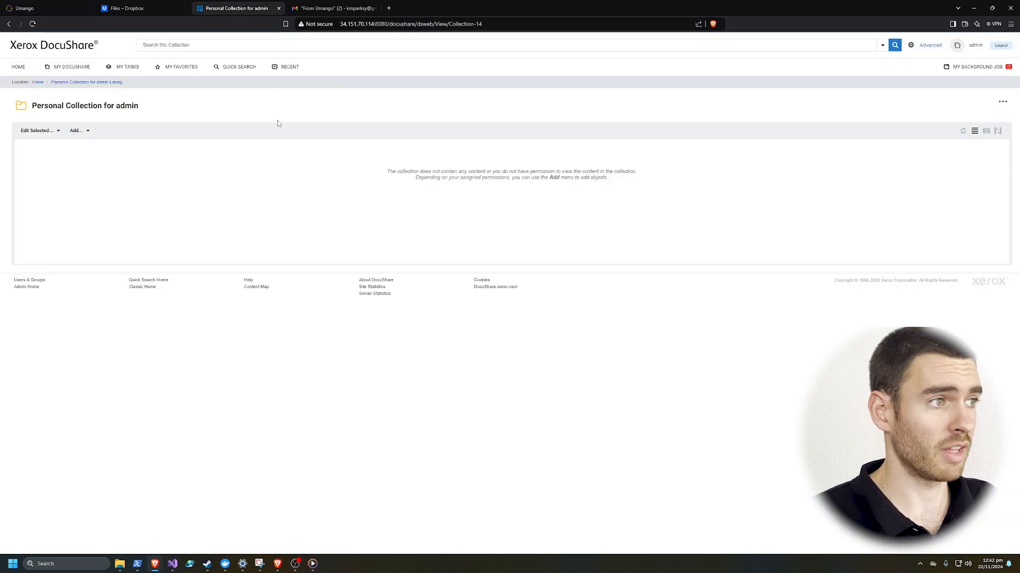
{"action": "left_click", "coordinate": [32, 23]}
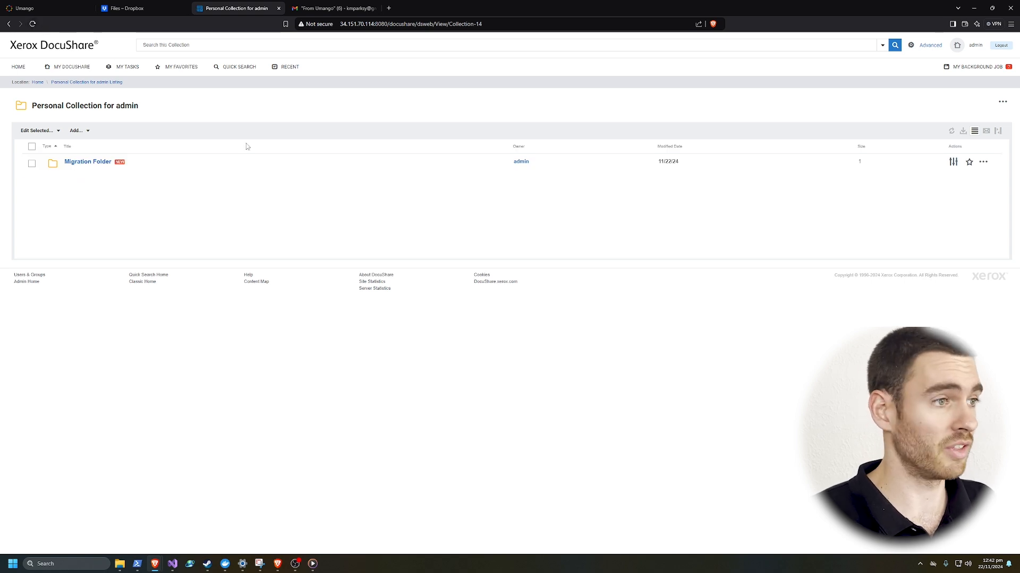
{"action": "left_click", "coordinate": [86, 163]}
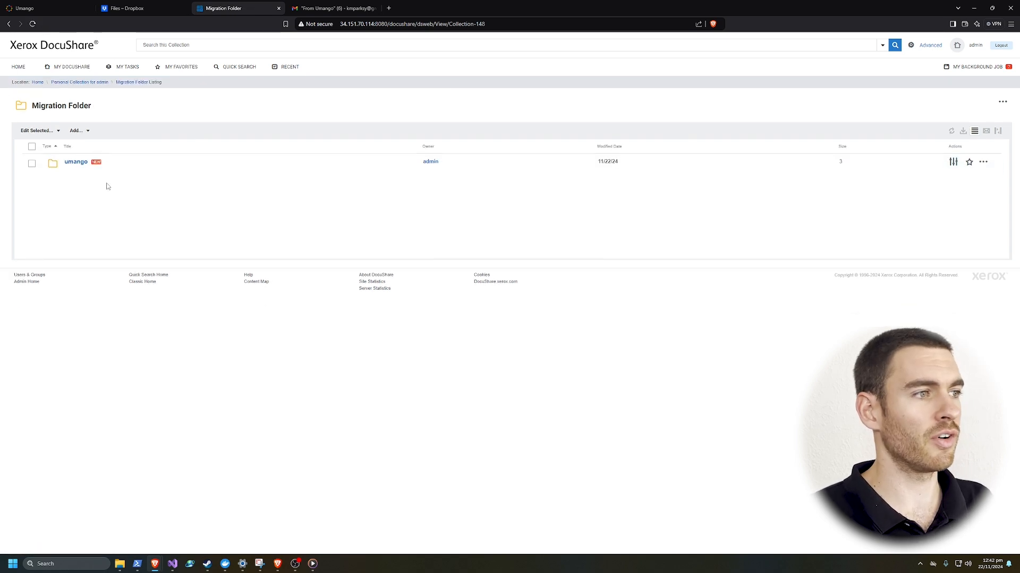
{"action": "left_click", "coordinate": [76, 163]}
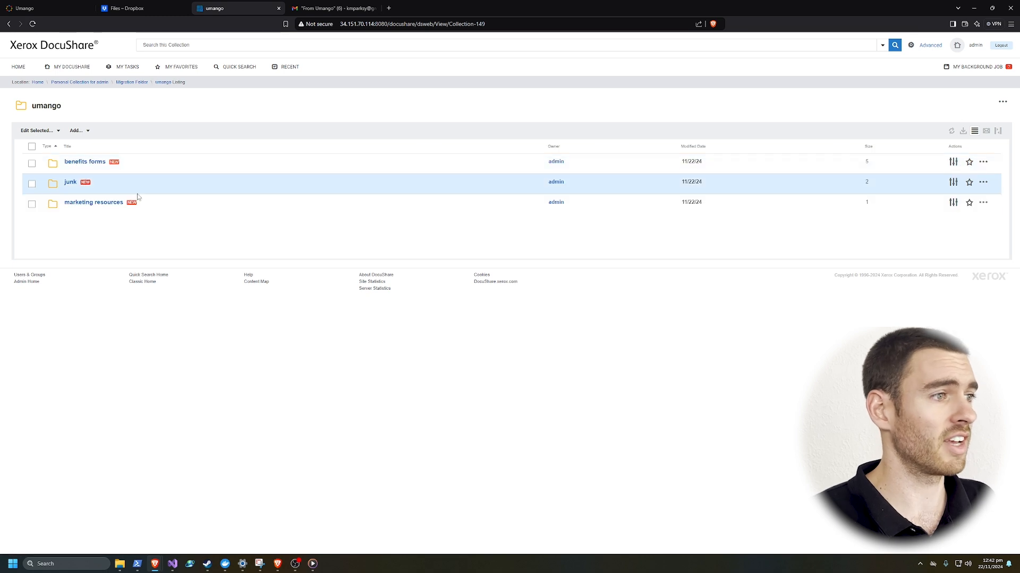
{"action": "left_click", "coordinate": [91, 203]}
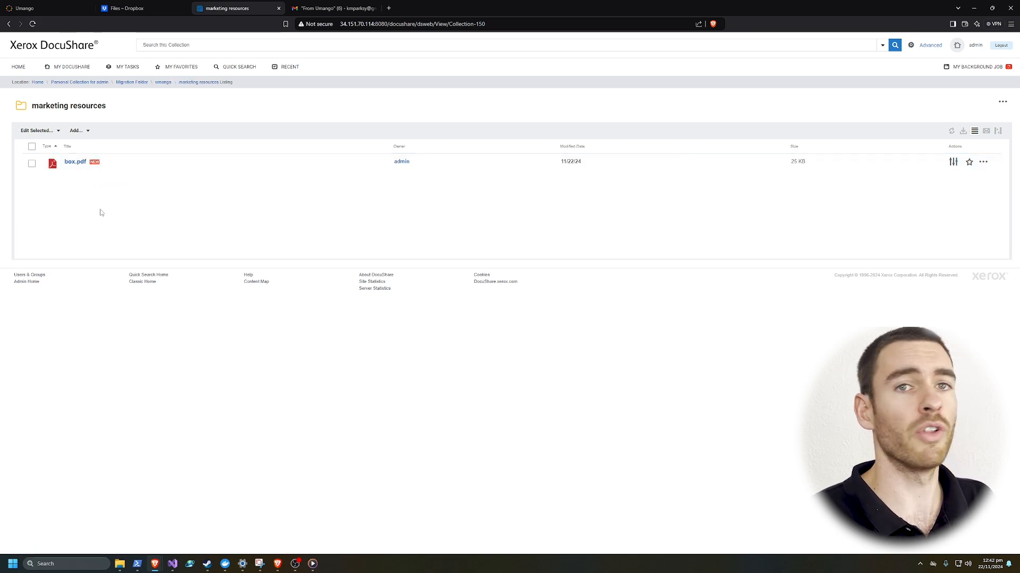
Open Document 1.pdf in the umango junk folder, then check the From Umango emails in Gmail.
{"action": "left_click", "coordinate": [9, 23]}
{"action": "left_click", "coordinate": [70, 183]}
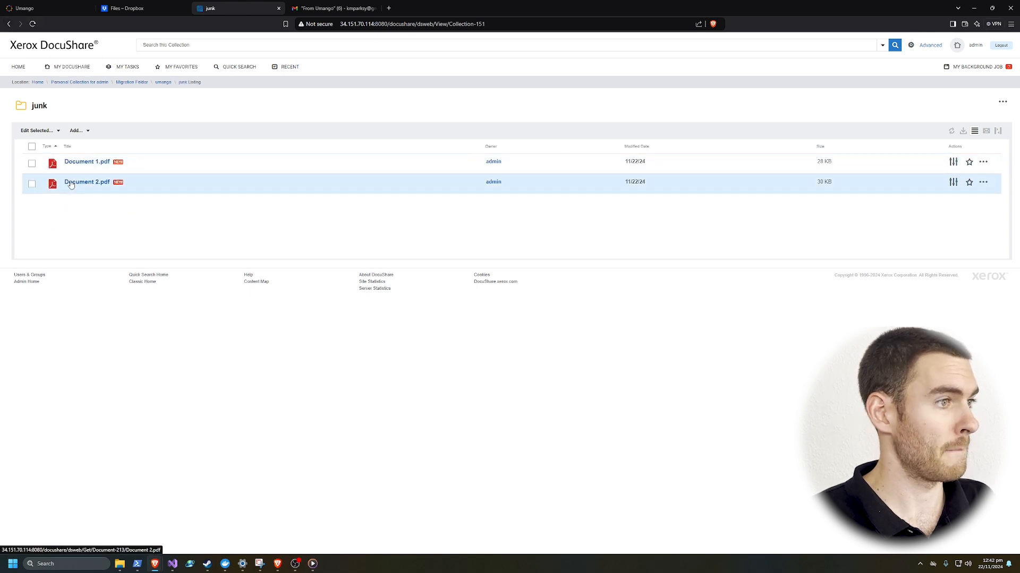
{"action": "left_click", "coordinate": [90, 162]}
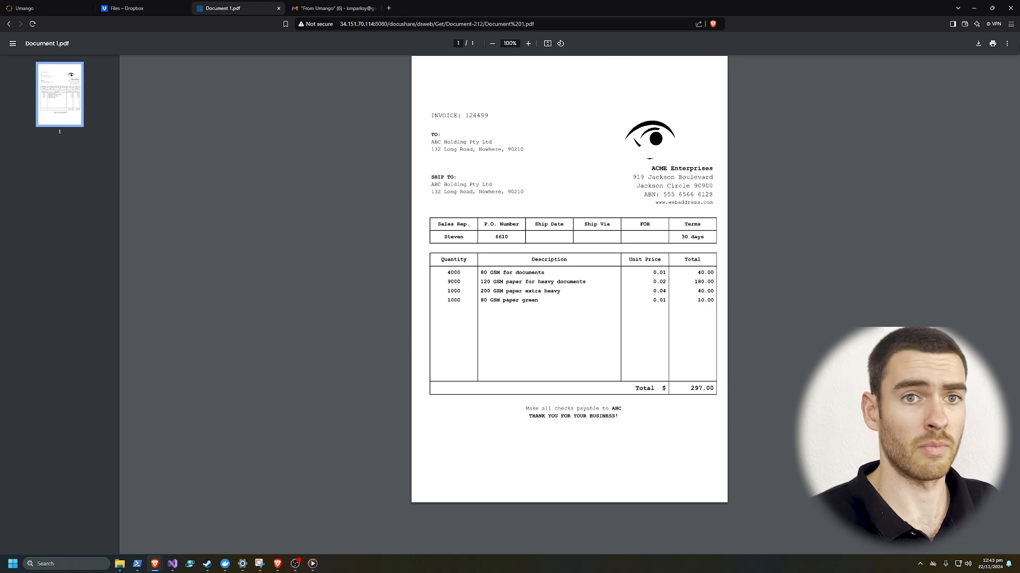
{"action": "left_click", "coordinate": [332, 9]}
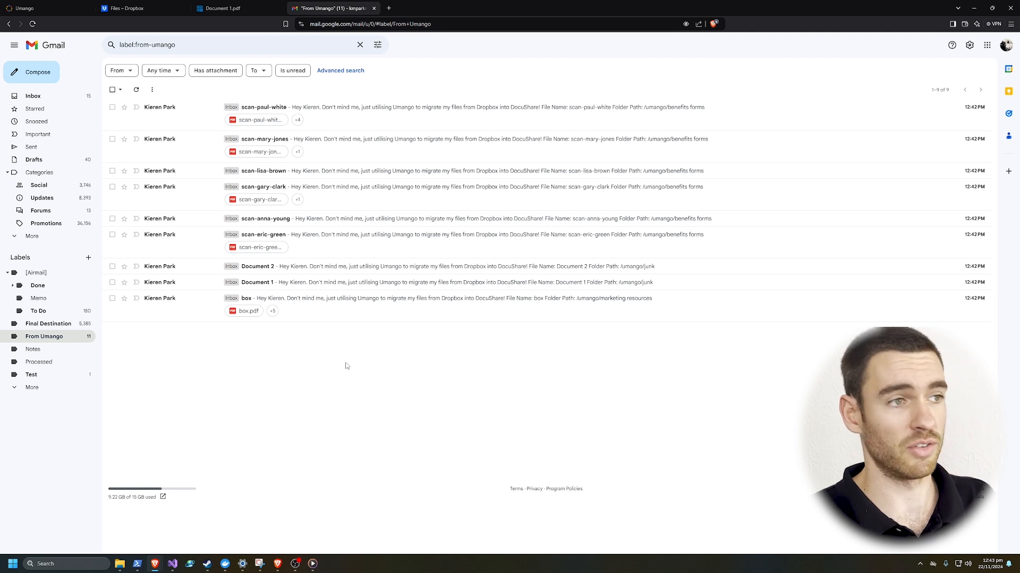
{"action": "left_click", "coordinate": [332, 109]}
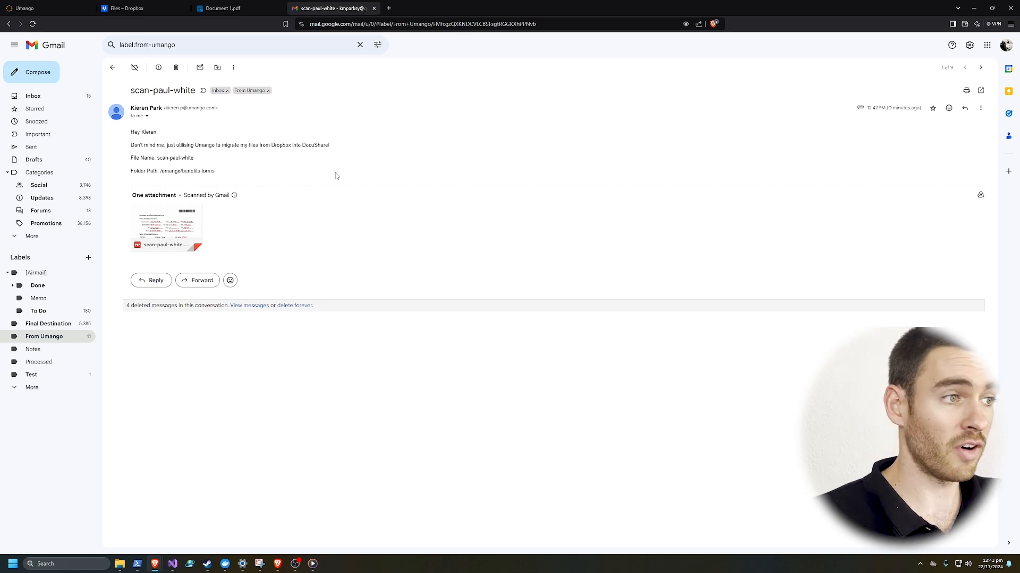
{"action": "left_click_drag", "start_coordinate": [195, 158], "coordinate": [158, 160]}
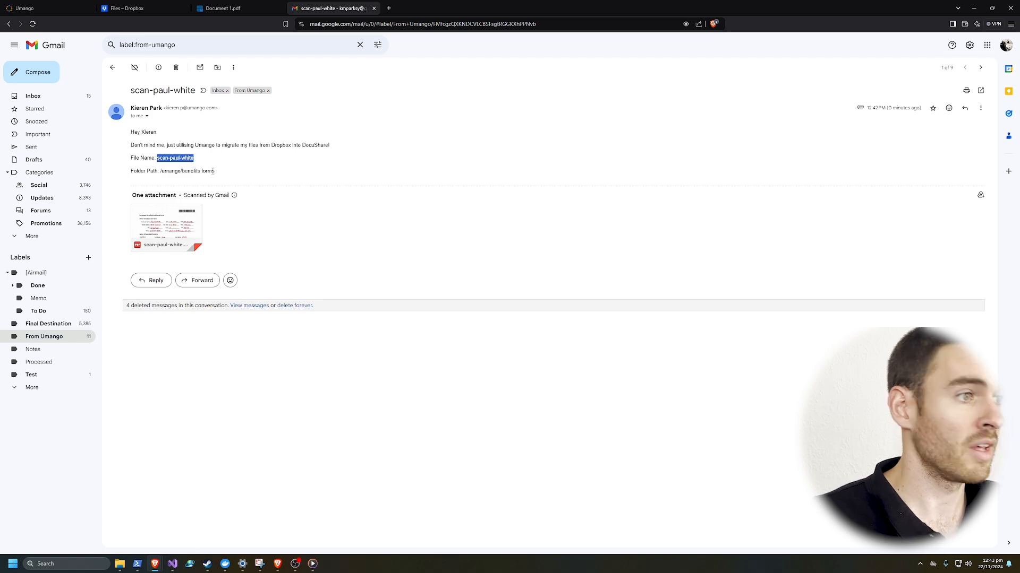
{"action": "left_click_drag", "start_coordinate": [218, 173], "coordinate": [160, 178]}
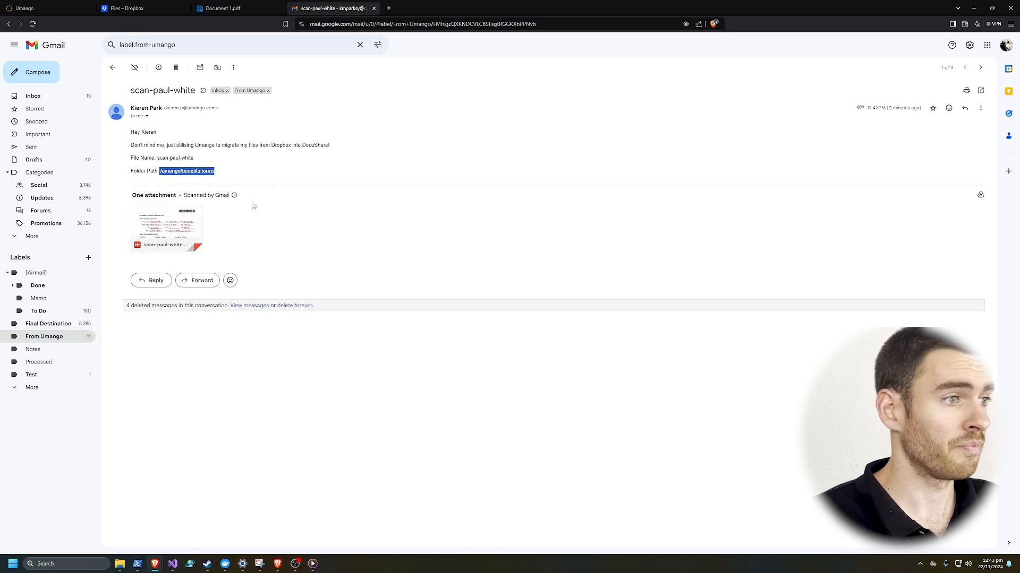
{"action": "left_click", "coordinate": [255, 214]}
{"action": "left_click", "coordinate": [191, 229]}
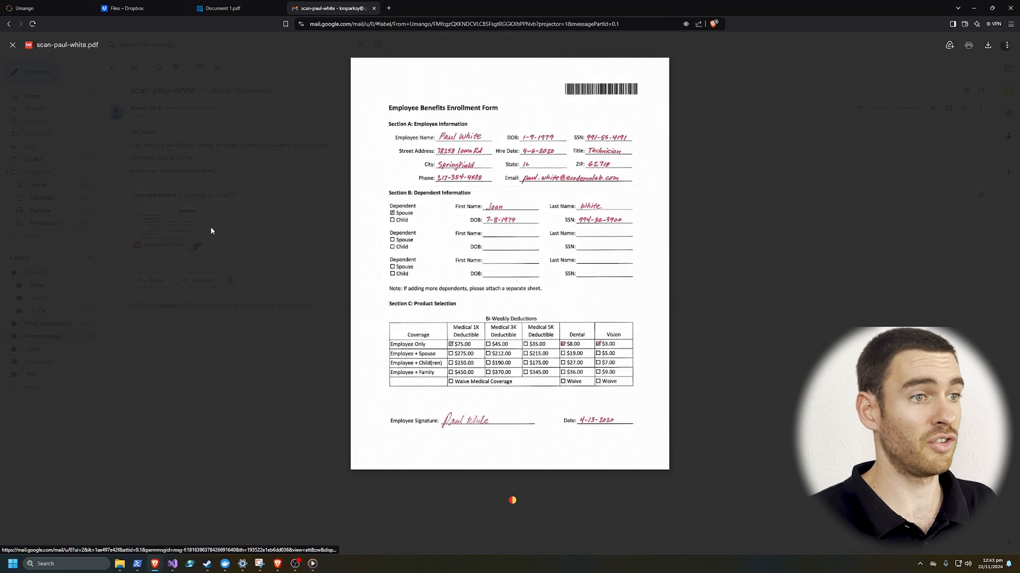
{"action": "left_click", "coordinate": [777, 130]}
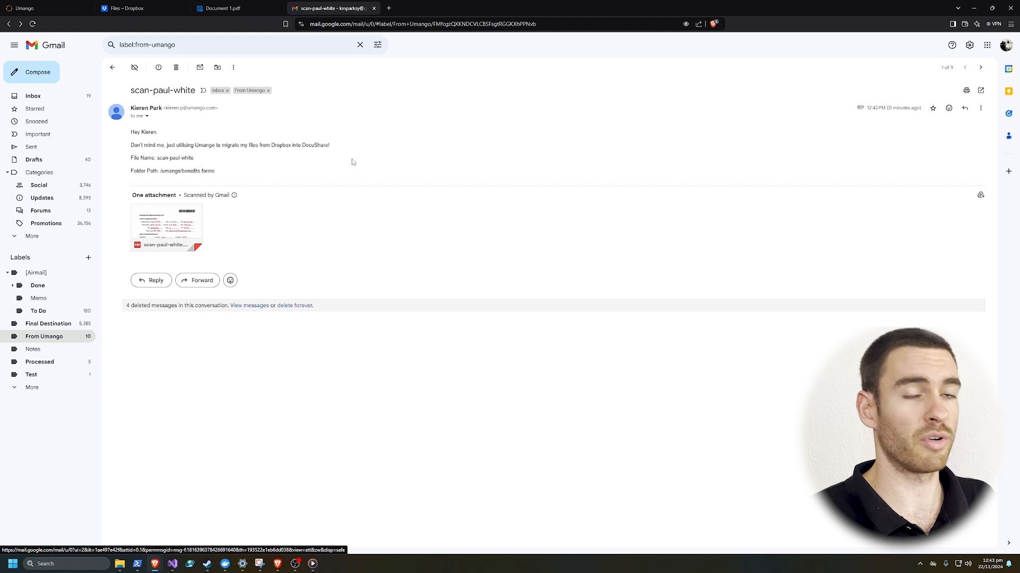
{"action": "left_click", "coordinate": [43, 362]}
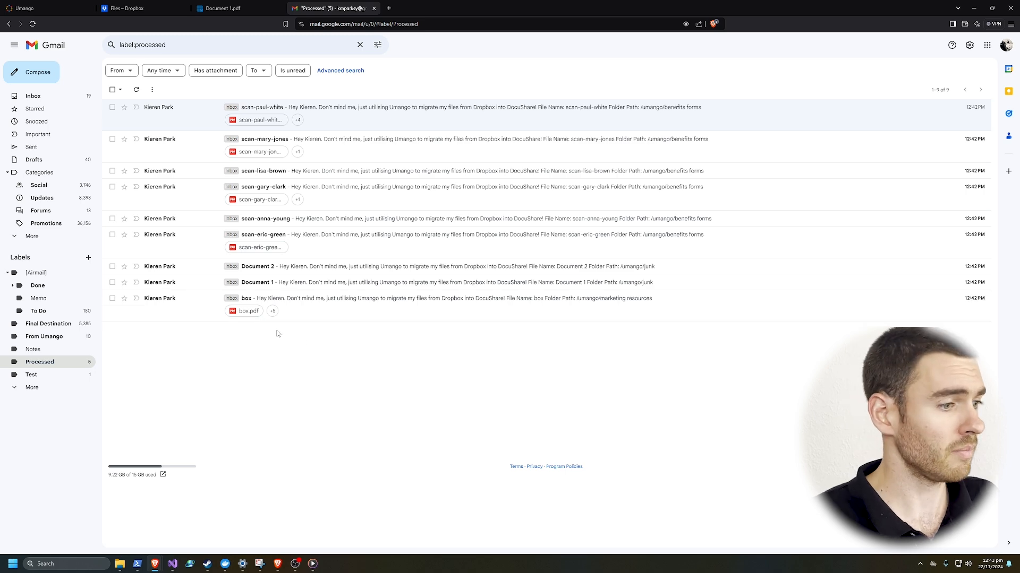
{"action": "left_click", "coordinate": [120, 563]}
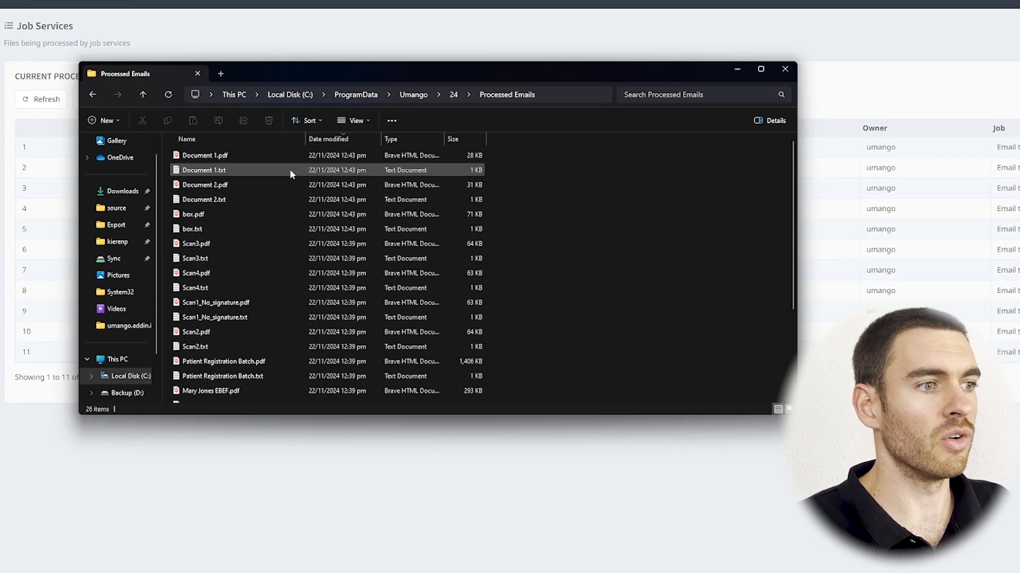
Open MFD Scan4.txt from Processed Emails and highlight the logged sender address and sent time.
{"action": "scroll", "coordinate": [290, 174], "scroll_direction": "down", "scroll_amount": 3}
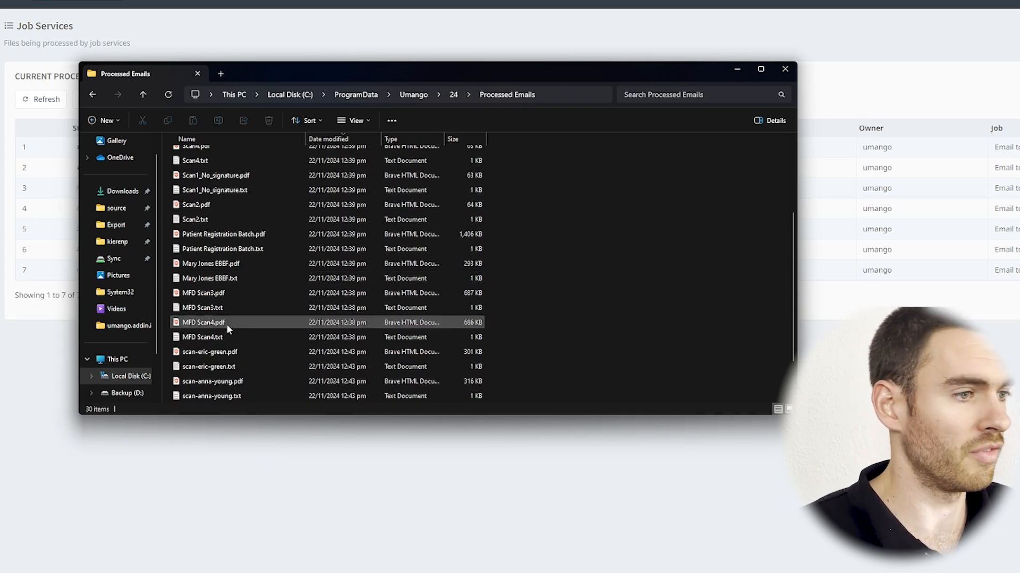
{"action": "double_click", "coordinate": [243, 337]}
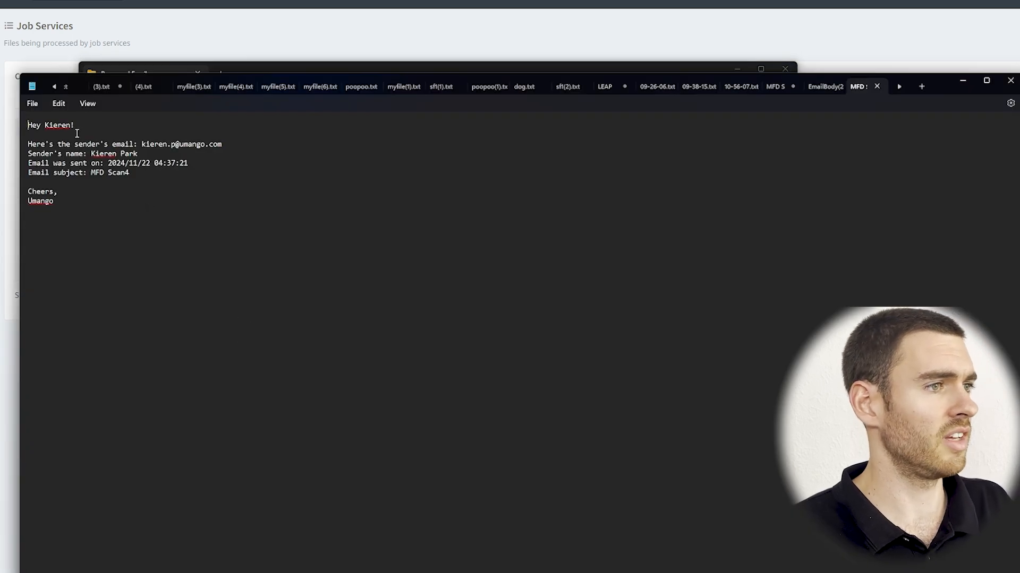
{"action": "left_click_drag", "start_coordinate": [226, 144], "coordinate": [126, 162]}
{"action": "left_click_drag", "start_coordinate": [212, 170], "coordinate": [158, 170]}
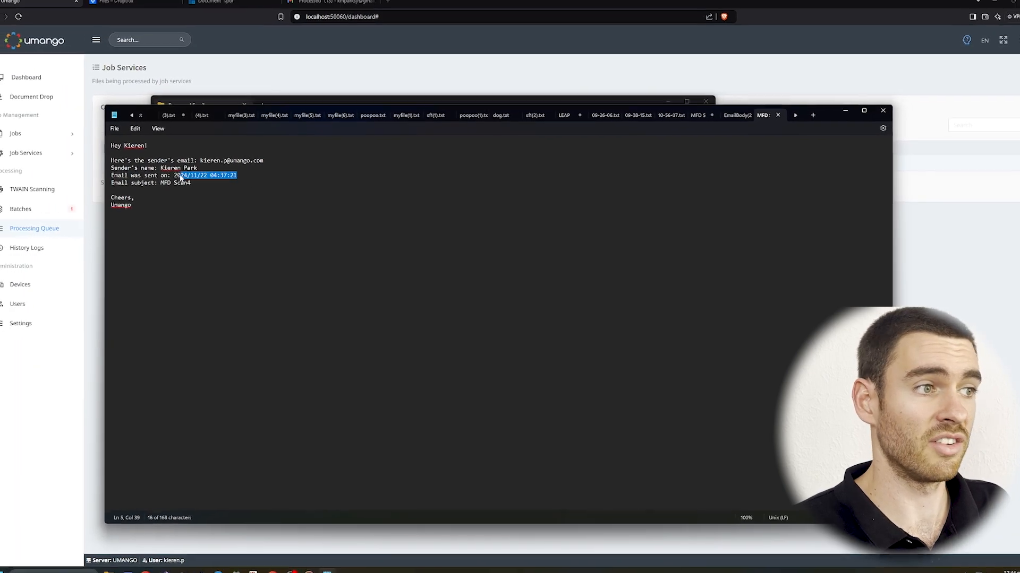
{"action": "left_click", "coordinate": [159, 214]}
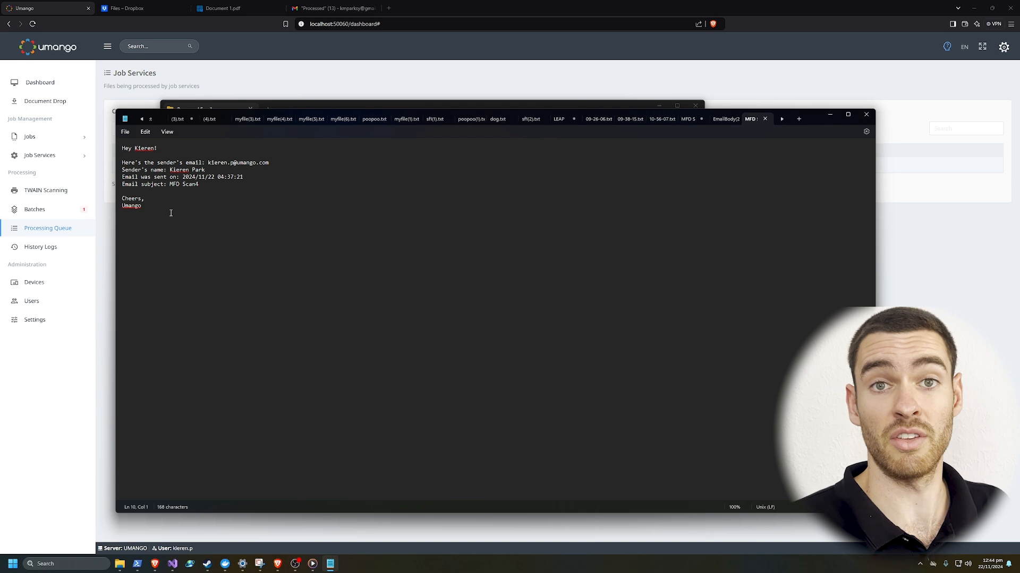